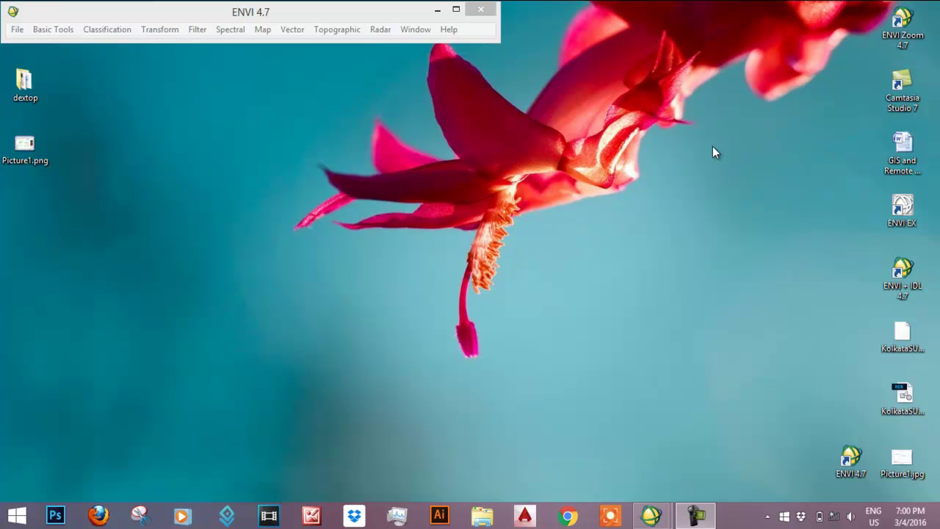
Reopen the most recent ASTER L1B .hdf file via Open Previous File.
click(17, 31)
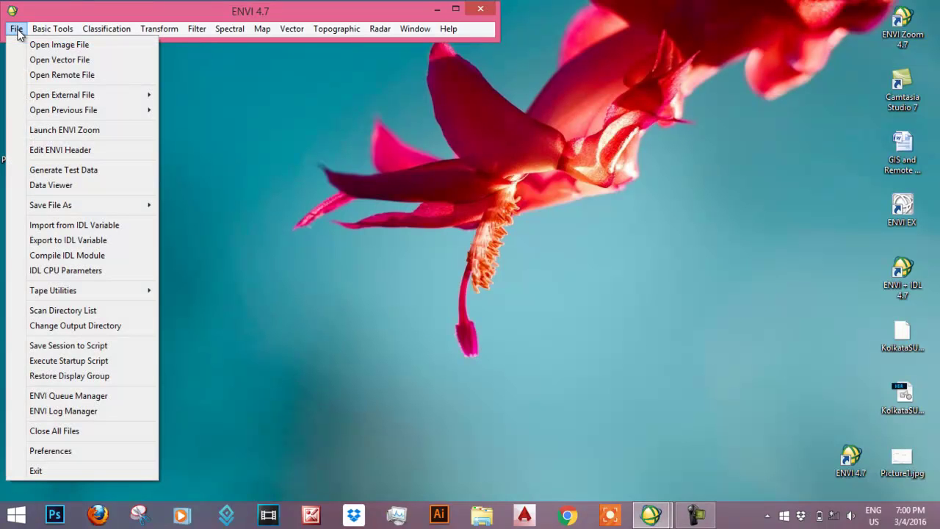
mouse_move(108, 110)
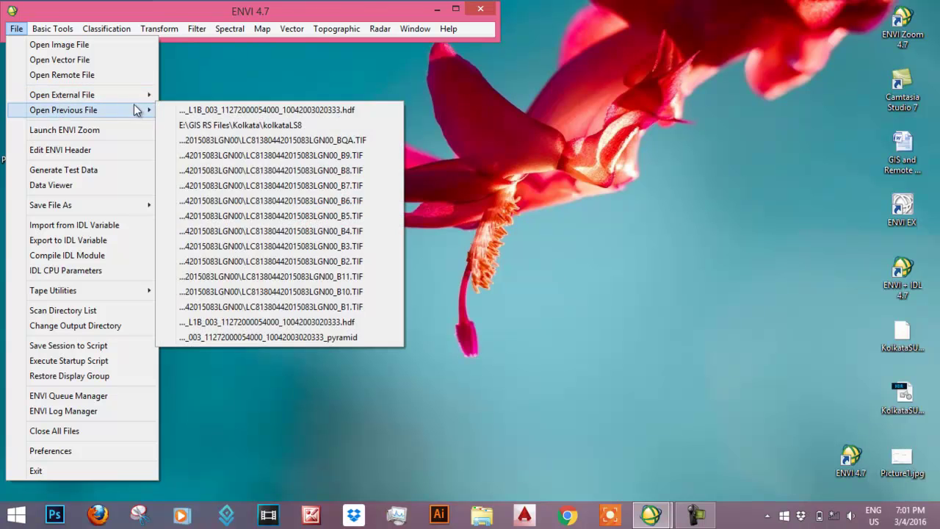
click(178, 111)
Enlarge the Available Bands List and load the ASTER scene as a Band3N/Band2/Band1 CIR composite.
click(403, 267)
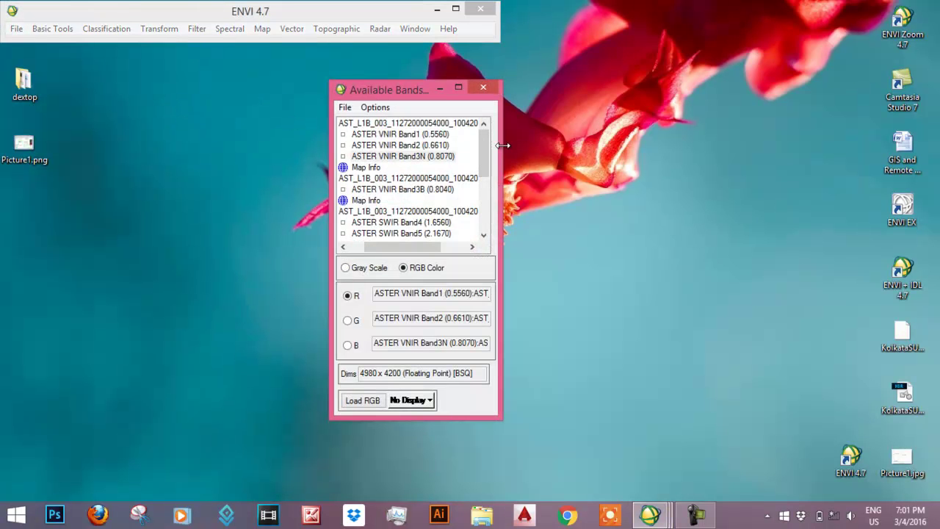
drag(501, 134, 629, 134)
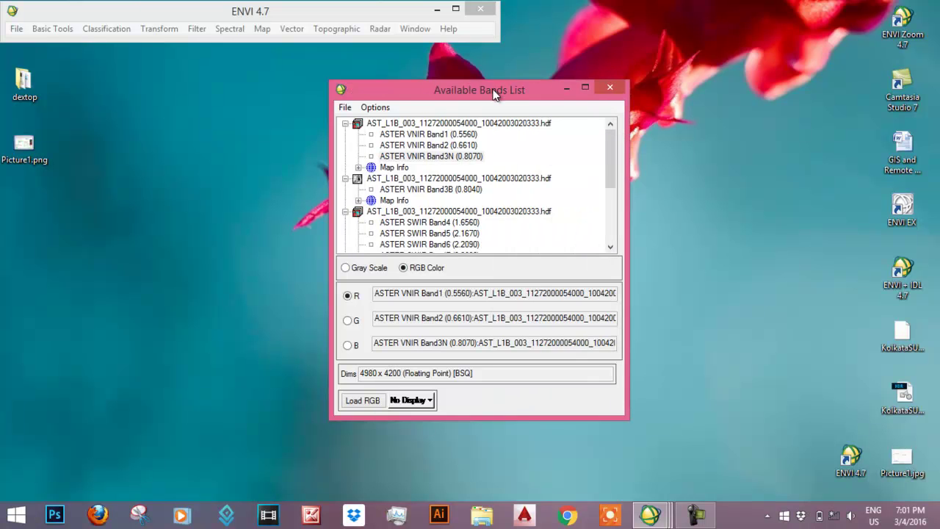
drag(492, 89, 786, 16)
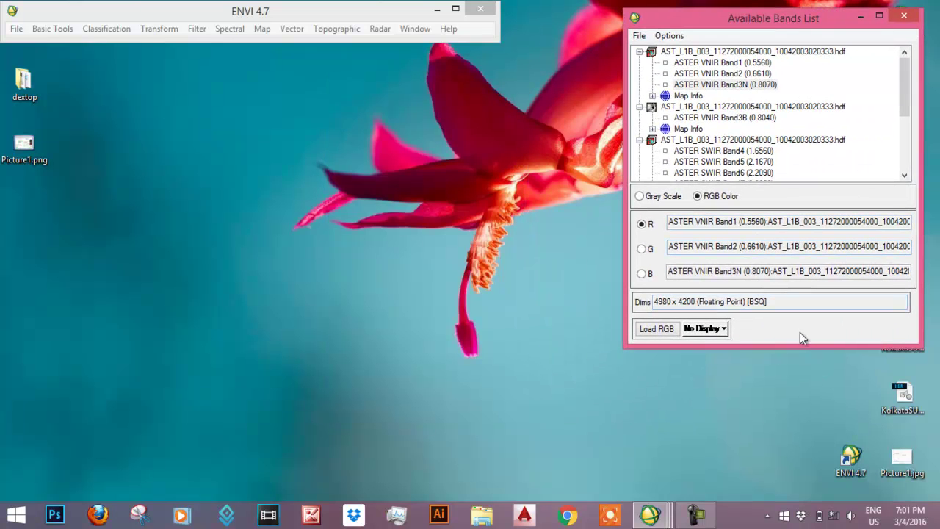
drag(793, 346, 792, 449)
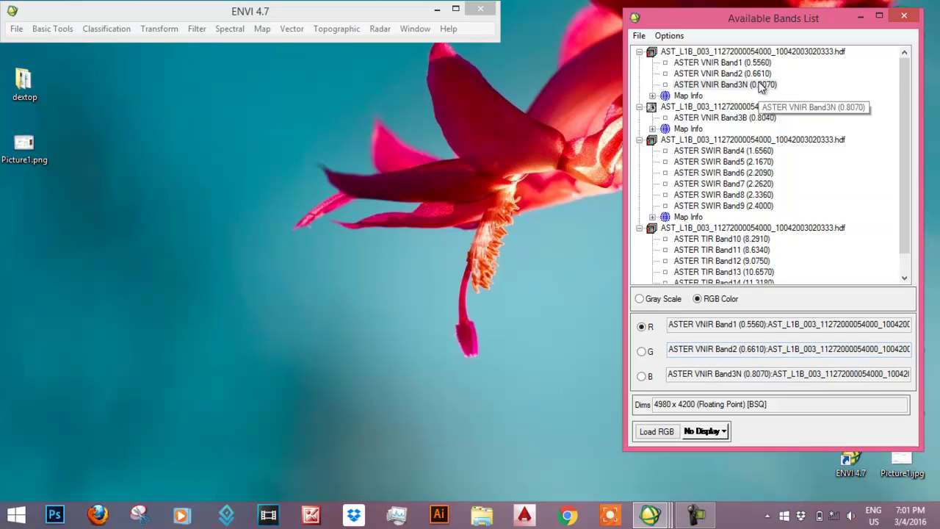
right_click(705, 52)
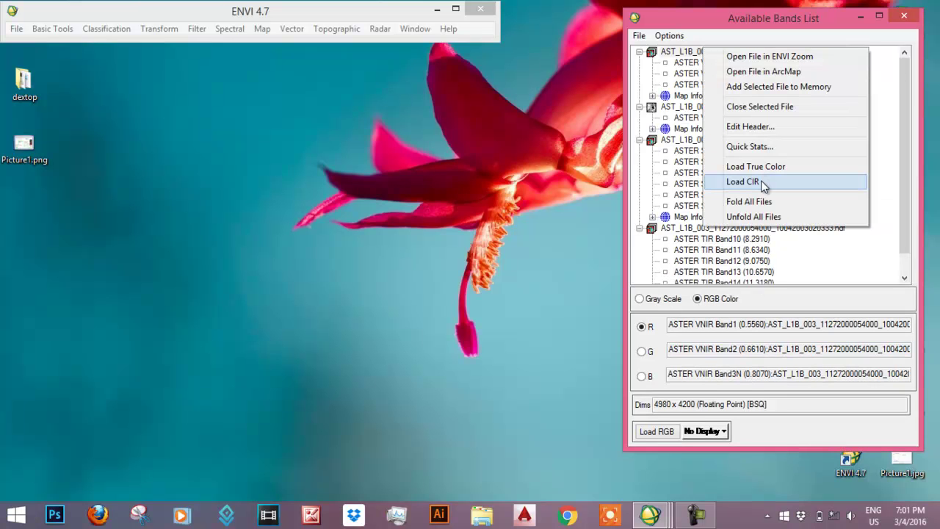
click(763, 182)
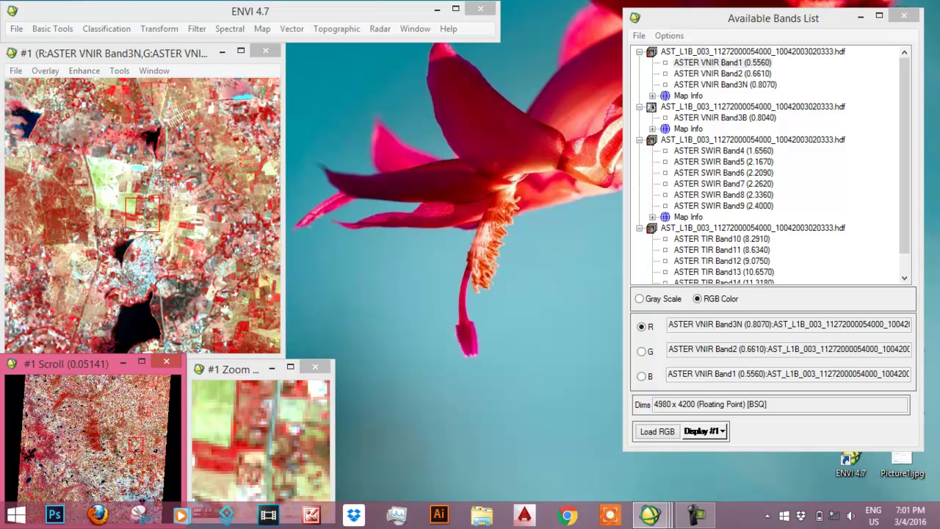
Open the ROI Tool from display #1 and add new regions until five exist.
right_click(150, 255)
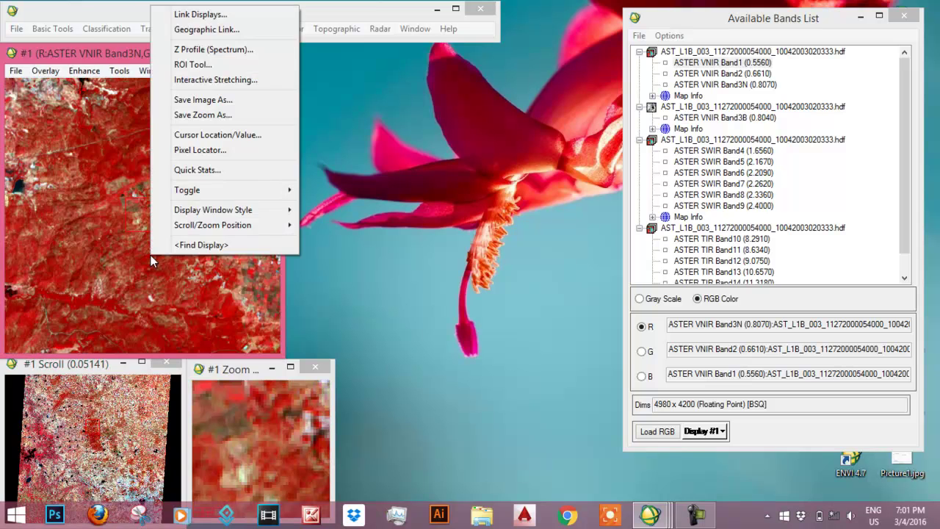
click(218, 66)
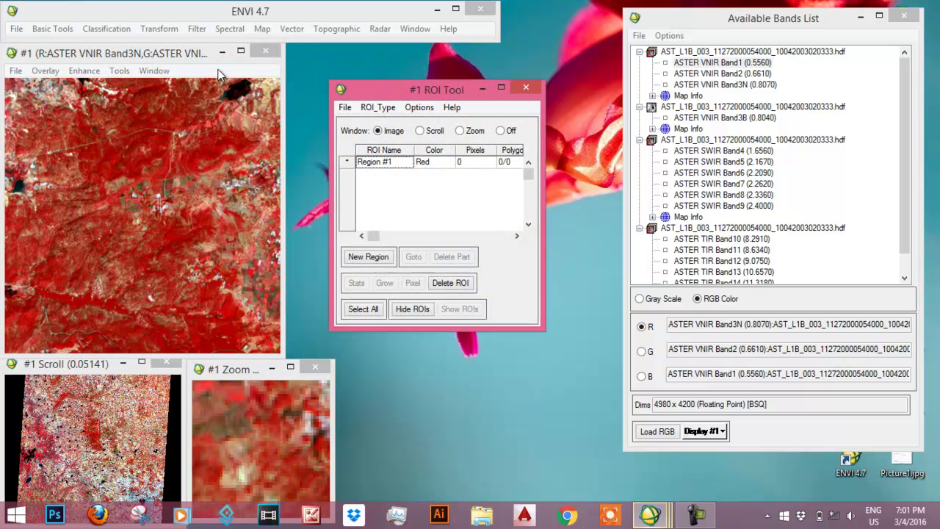
click(363, 261)
click(363, 261)
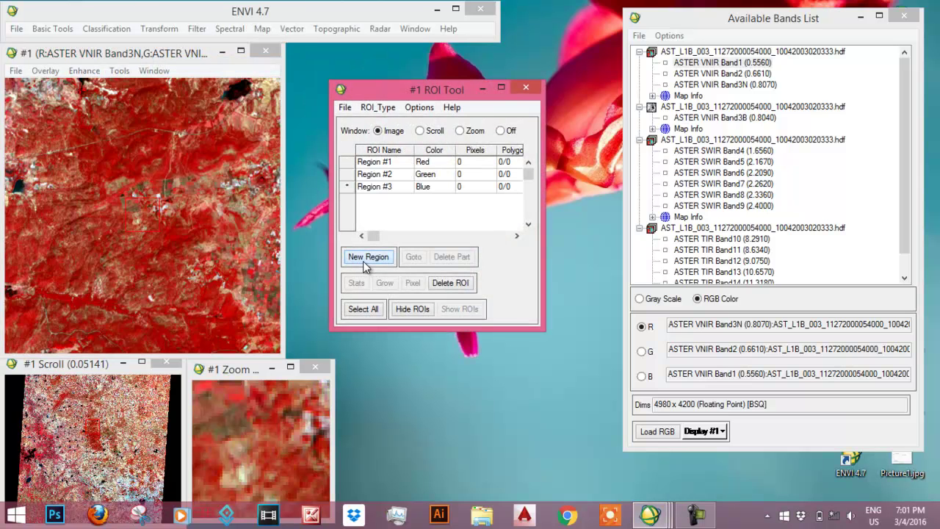
click(362, 261)
click(363, 260)
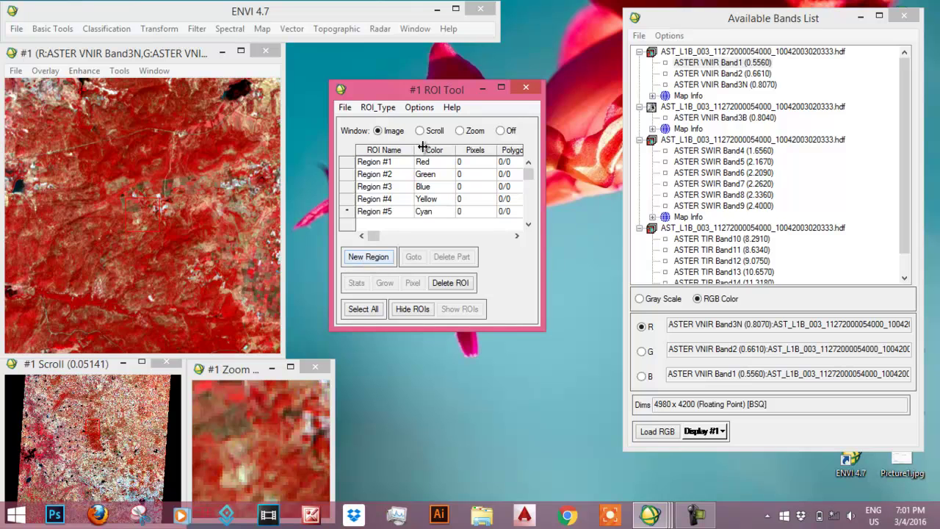
Rename the first three regions soil 1, soil 2 and soil 3.
click(376, 165)
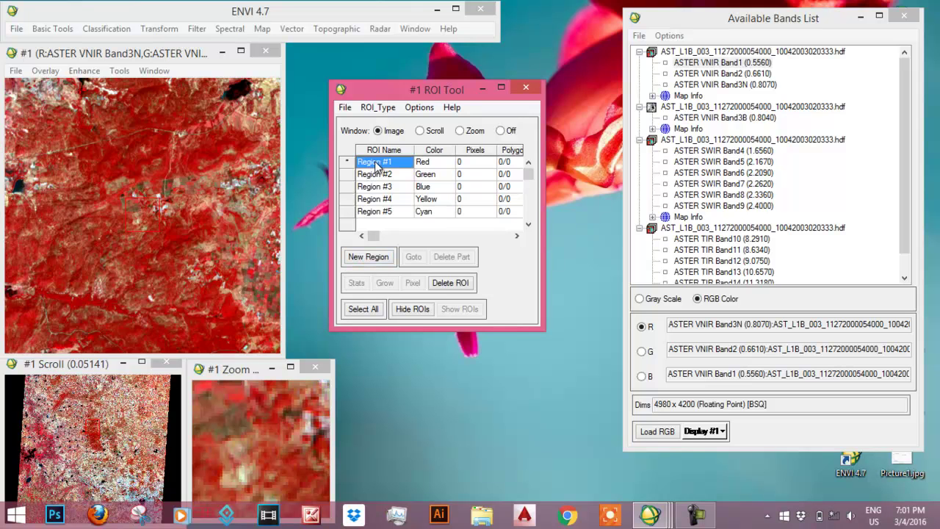
text(soil 1)
click(395, 174)
text(soil)
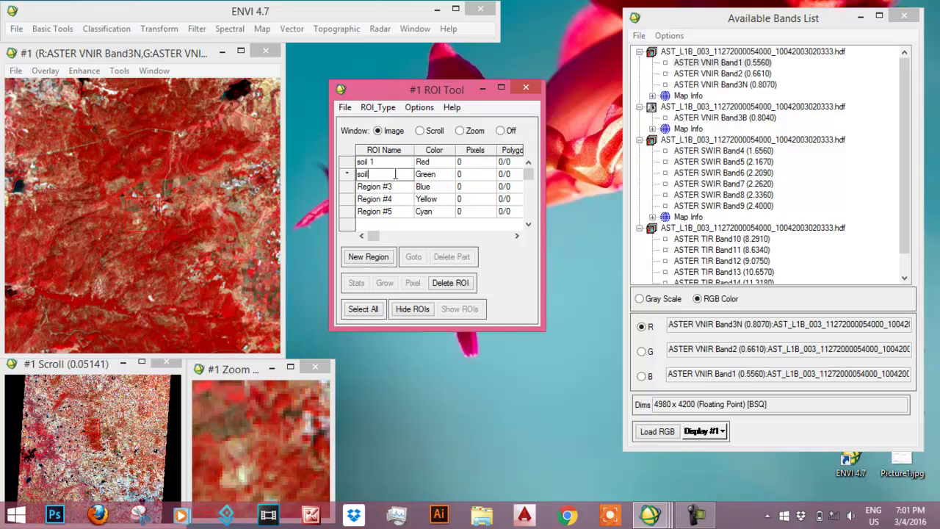
text( 2)
key(Return)
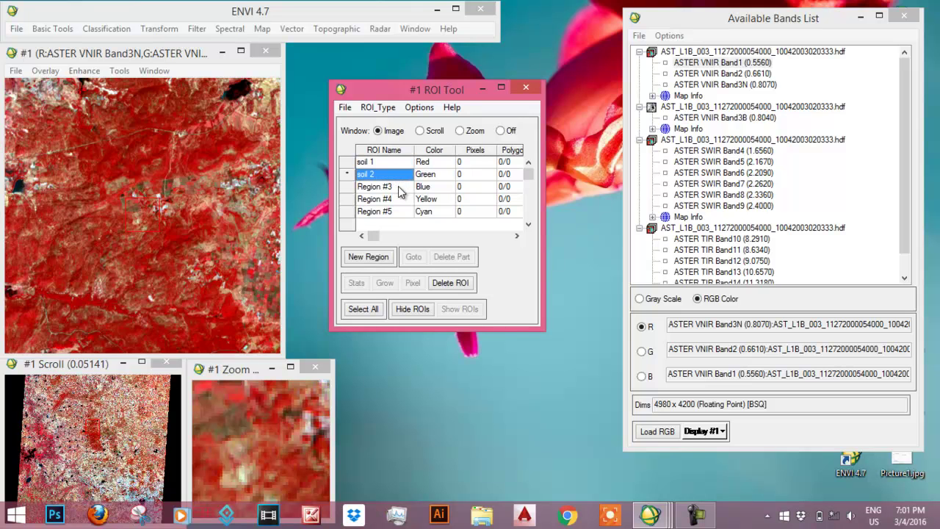
click(399, 188)
text(soil 3)
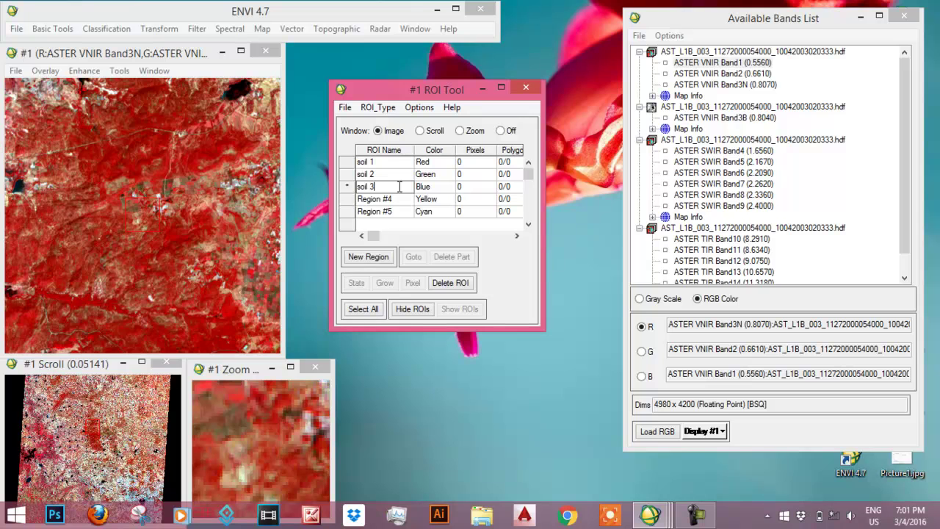
key(Return)
Rename the fourth and fifth regions soil4 and soil 5.
click(399, 199)
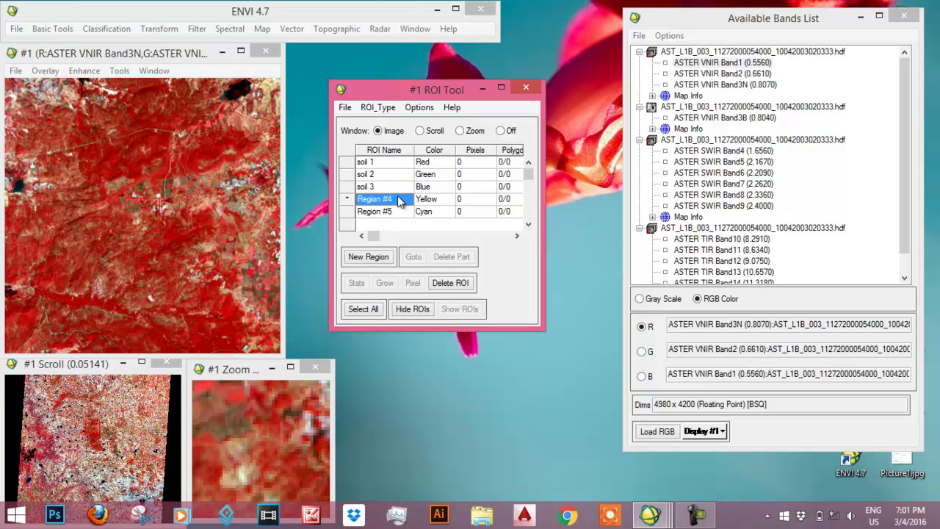
text(soil4)
key(Return)
click(402, 212)
text(soil 5)
key(Return)
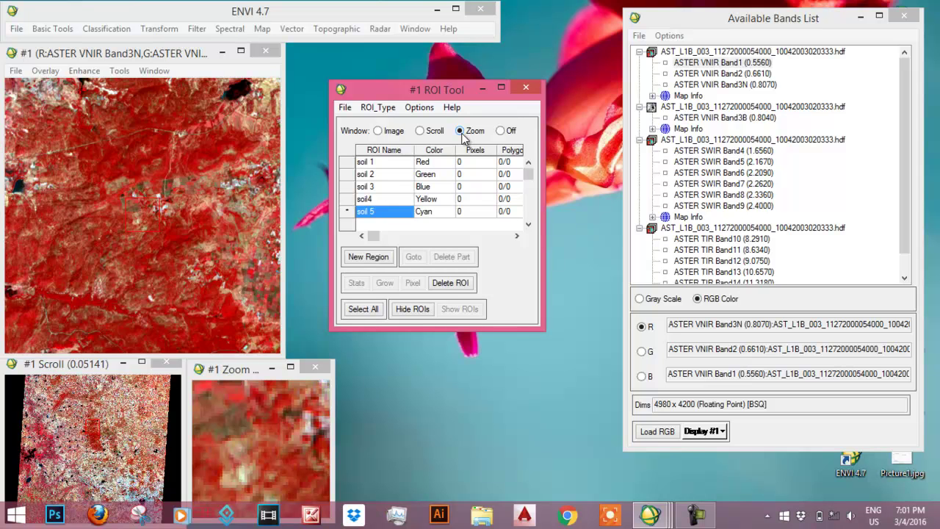
Set the ROI type to Rectangle, select soil 1, and move the views to a pale soil area.
click(385, 109)
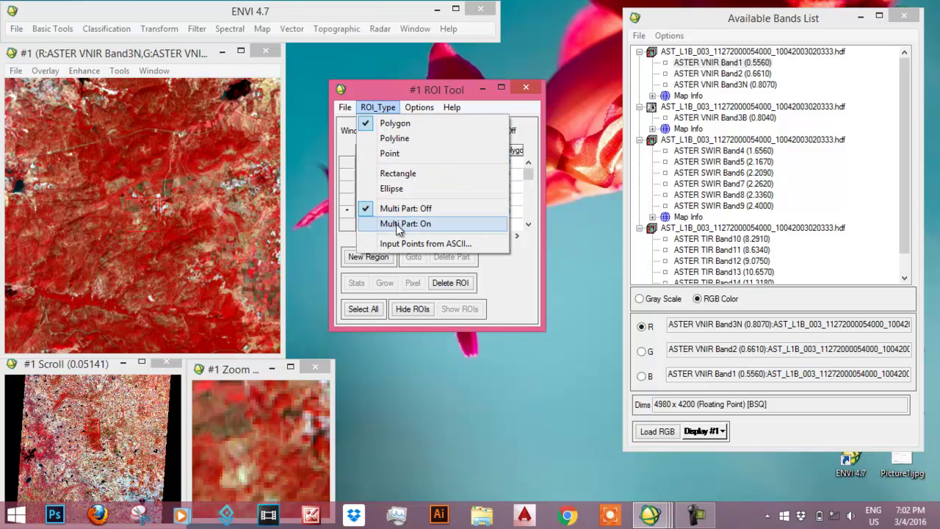
click(401, 179)
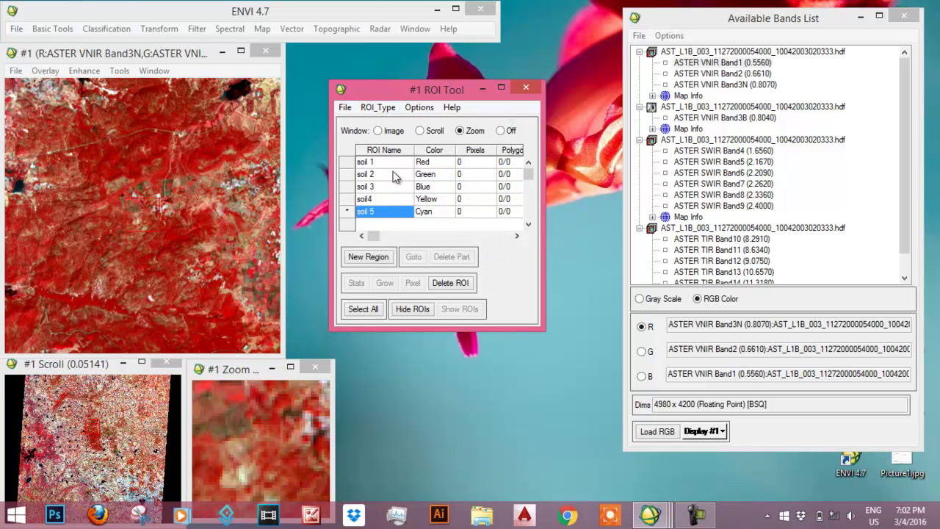
click(386, 163)
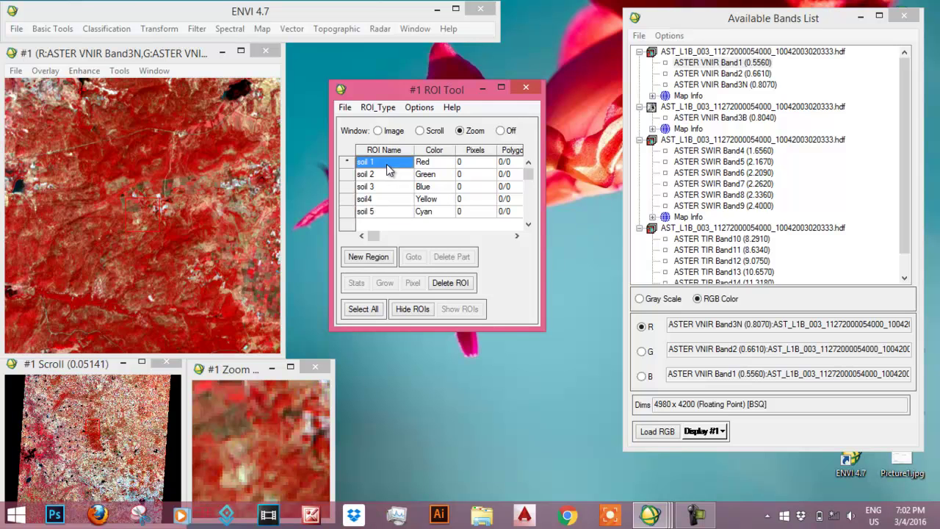
click(131, 410)
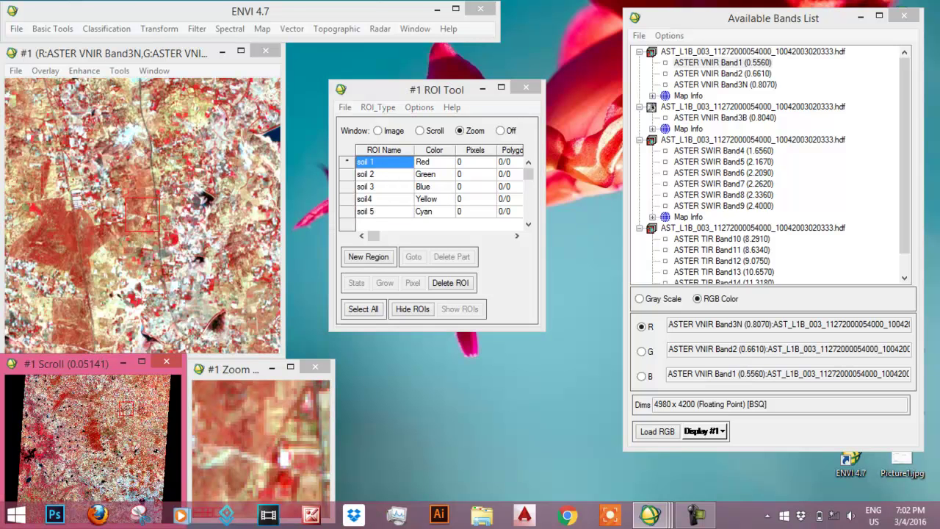
click(203, 106)
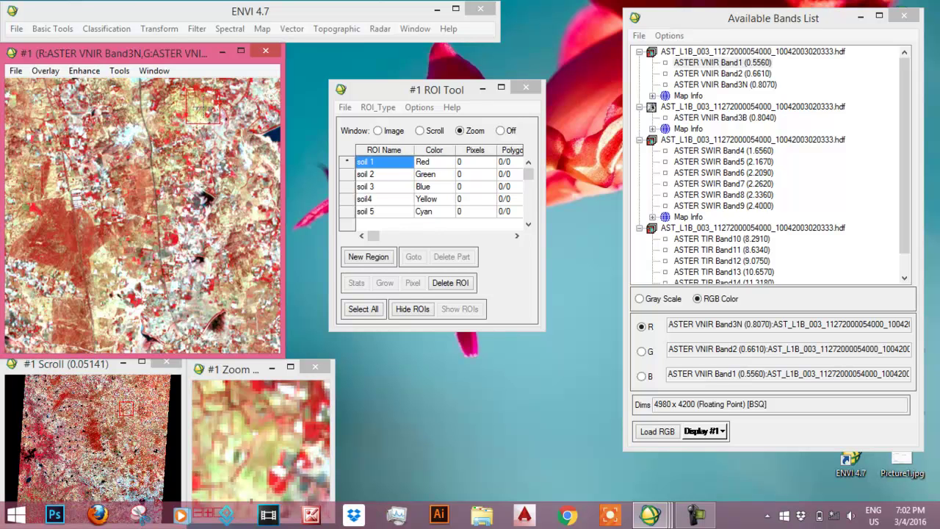
Draw a 45-pixel rectangle for soil 1 in the zoom view.
click(261, 439)
drag(261, 436, 275, 461)
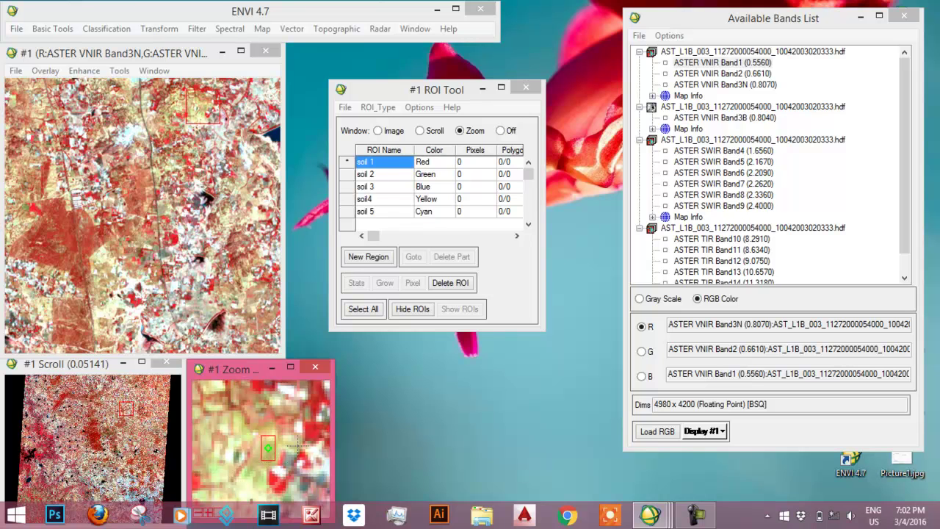
right_click(297, 444)
Select soil 2, pan to fields near the lake, and draw its first rectangle.
click(375, 178)
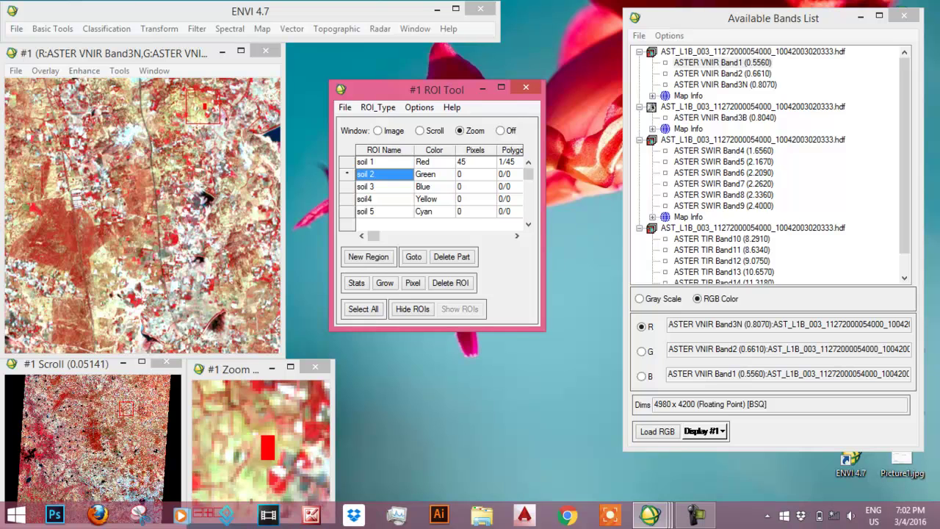
click(94, 430)
click(103, 435)
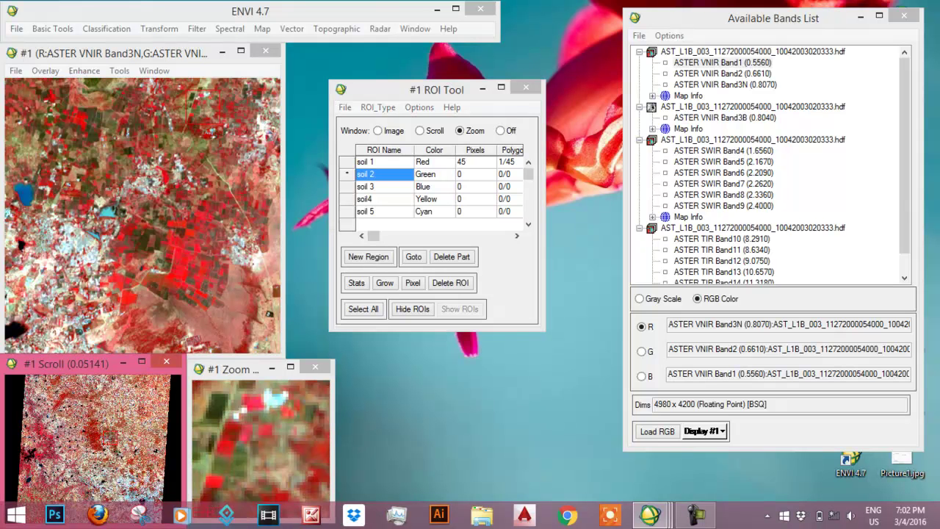
click(242, 319)
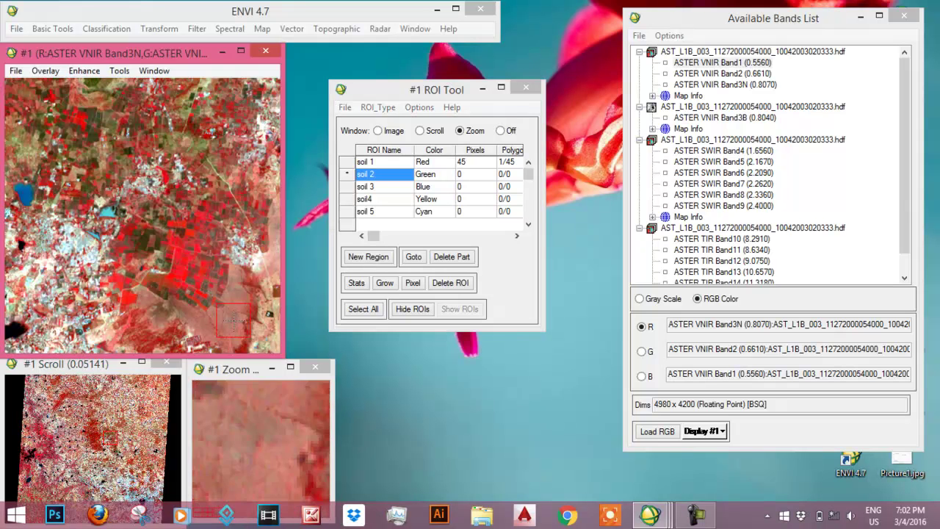
click(249, 413)
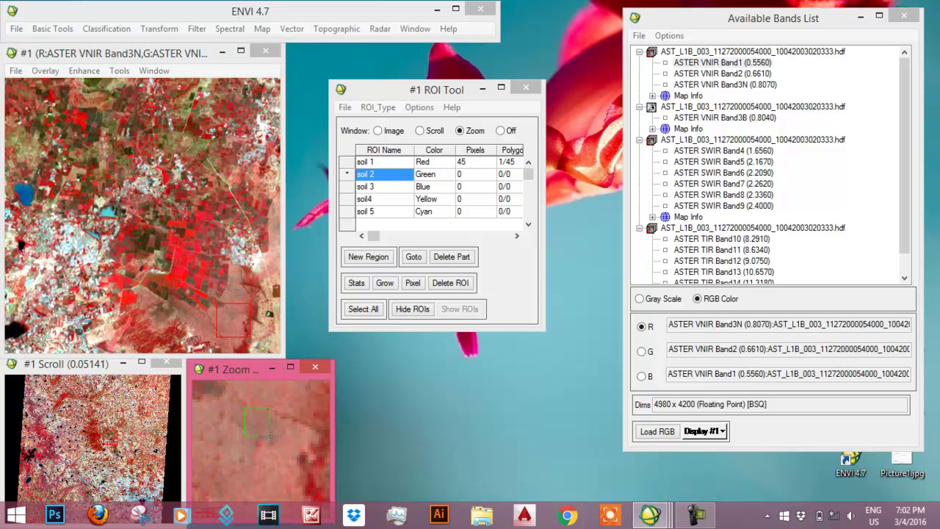
right_click(269, 434)
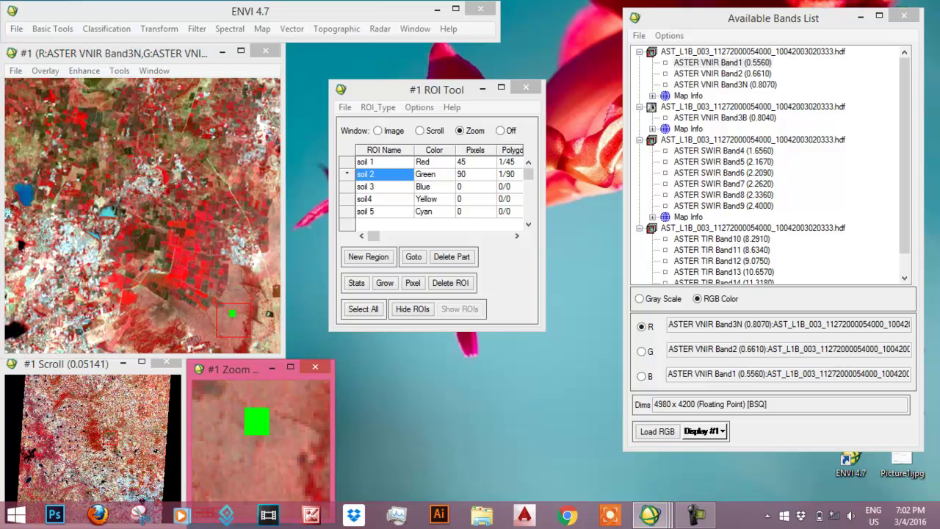
Draw two more soil 2 rectangles on other bare fields, bringing it to 249 pixels.
click(76, 491)
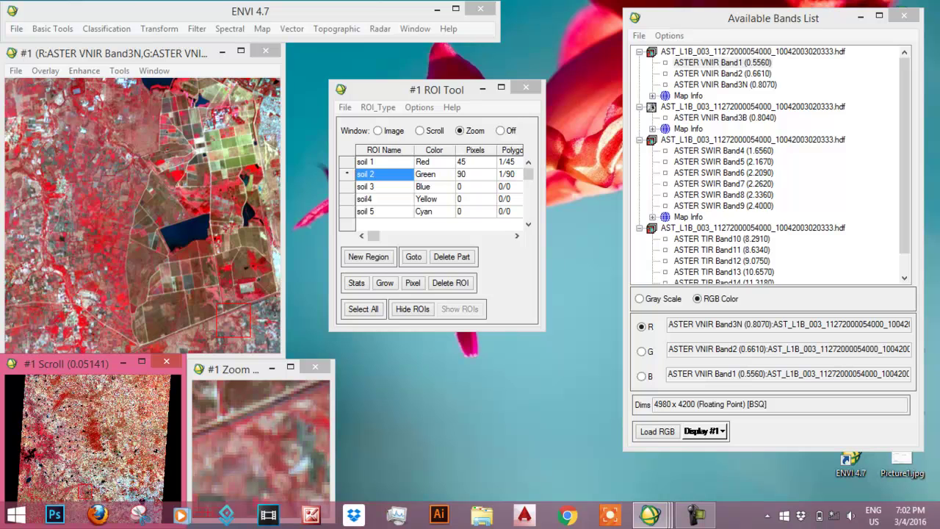
click(249, 237)
click(254, 443)
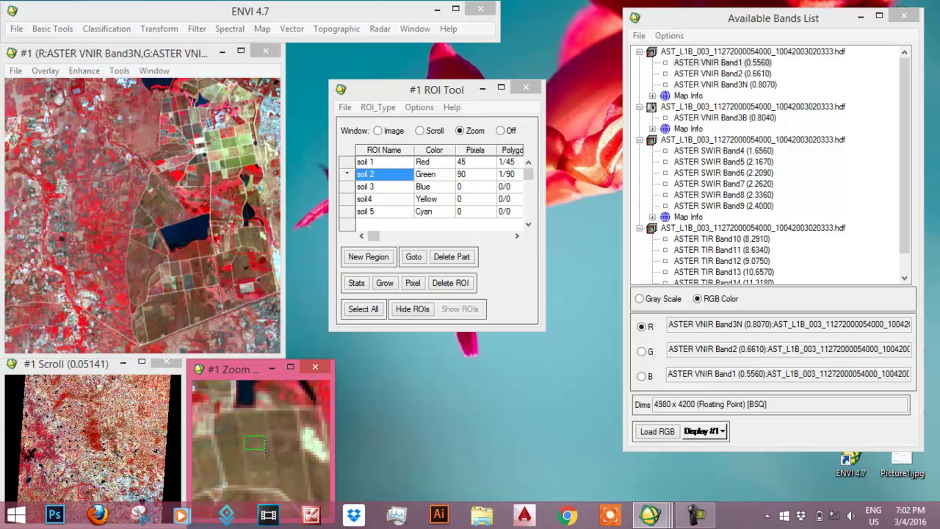
right_click(270, 453)
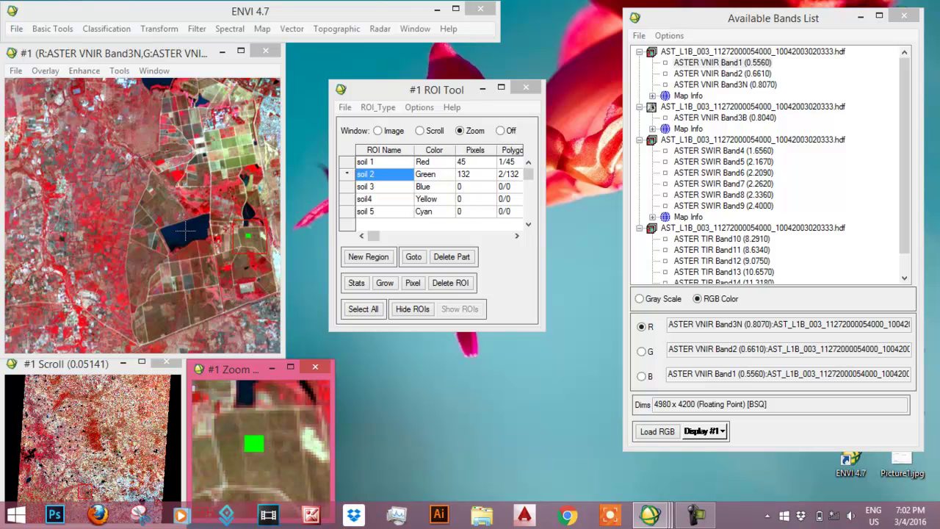
click(246, 138)
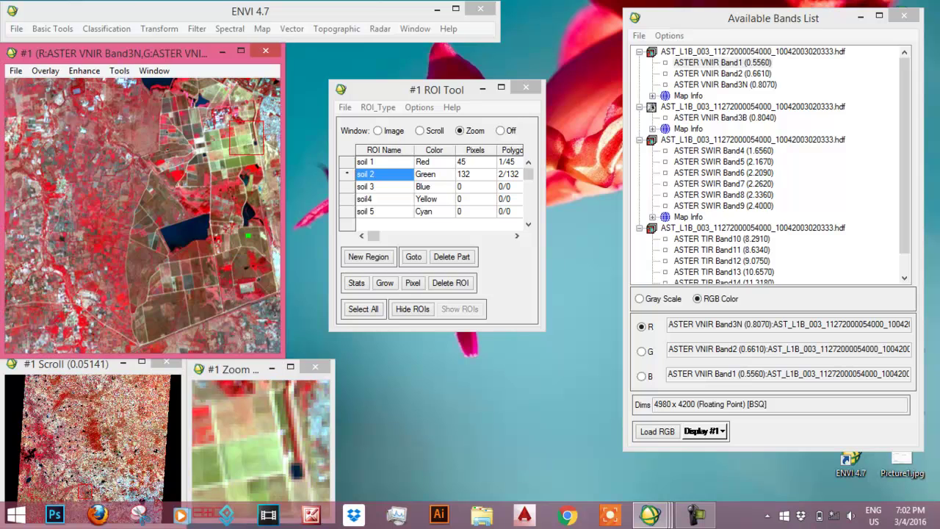
click(233, 444)
drag(233, 444, 268, 469)
right_click(268, 469)
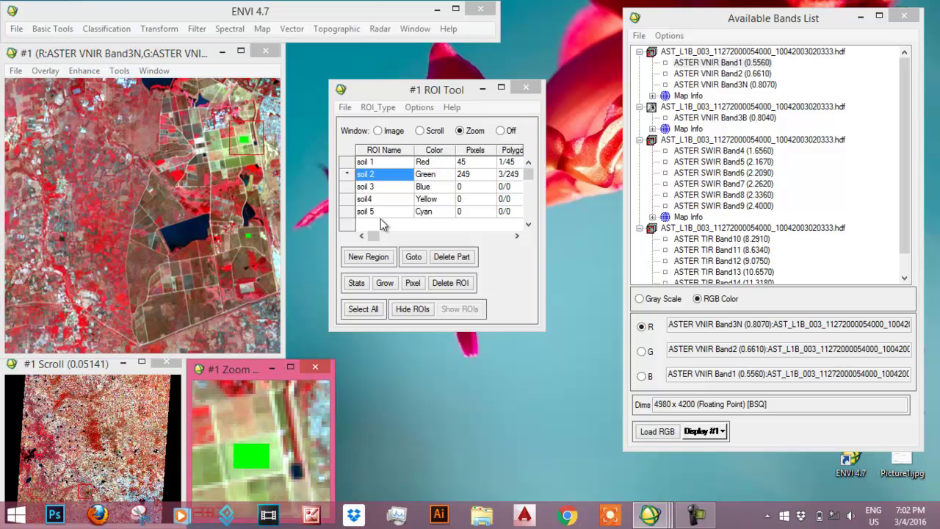
Draw a yellow 48-pixel soil4 rectangle below the green patch.
click(398, 187)
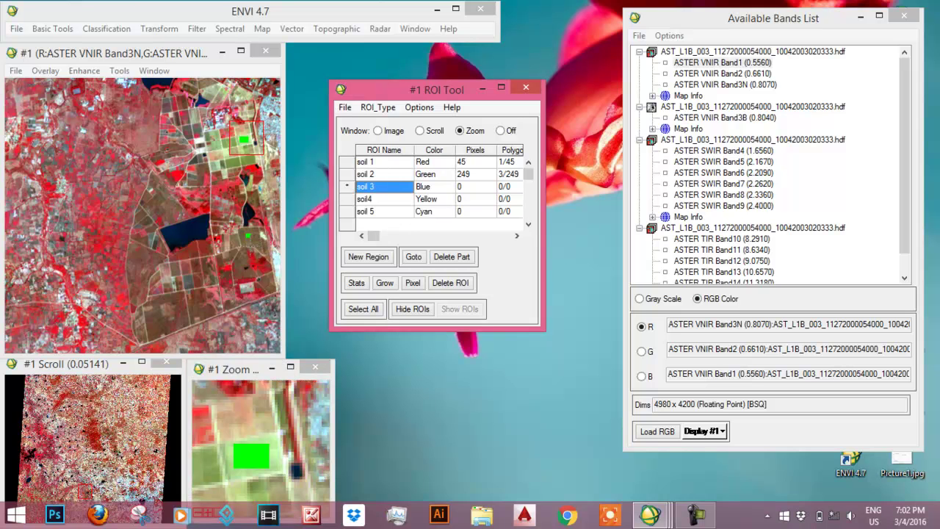
click(382, 206)
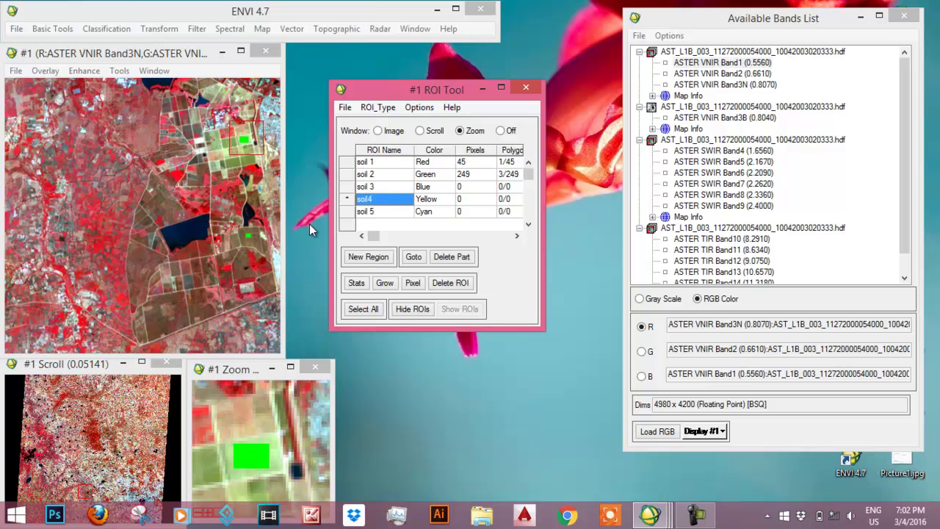
click(256, 237)
click(245, 442)
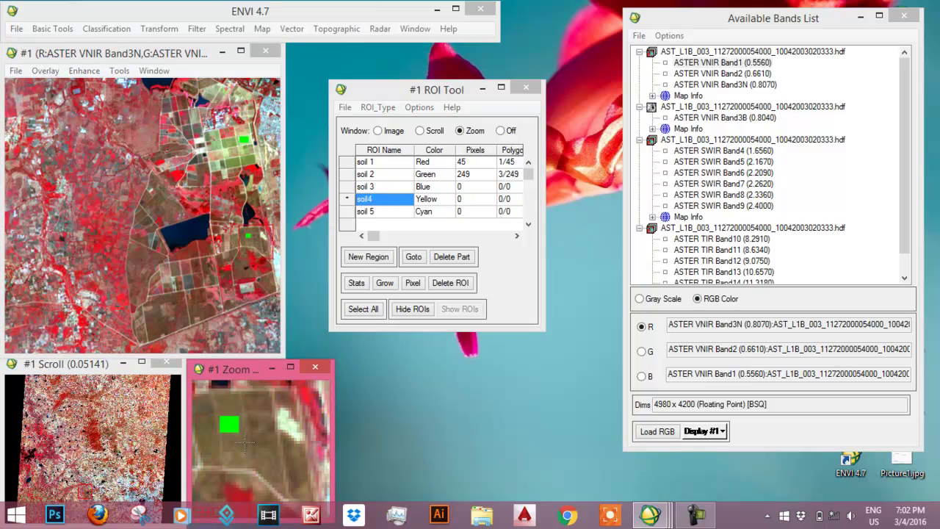
drag(244, 441, 261, 464)
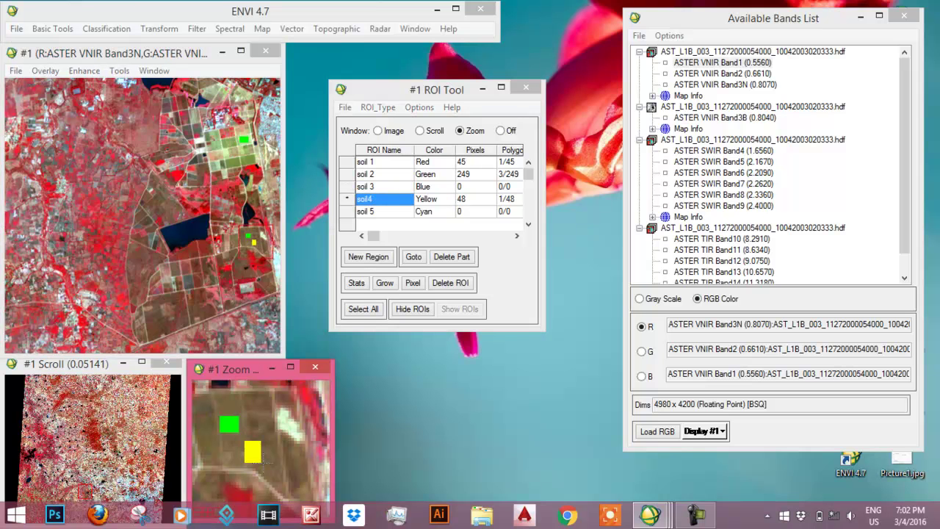
Draw a cyan 49-pixel soil 5 square on a bare soil area at the lower left.
click(378, 211)
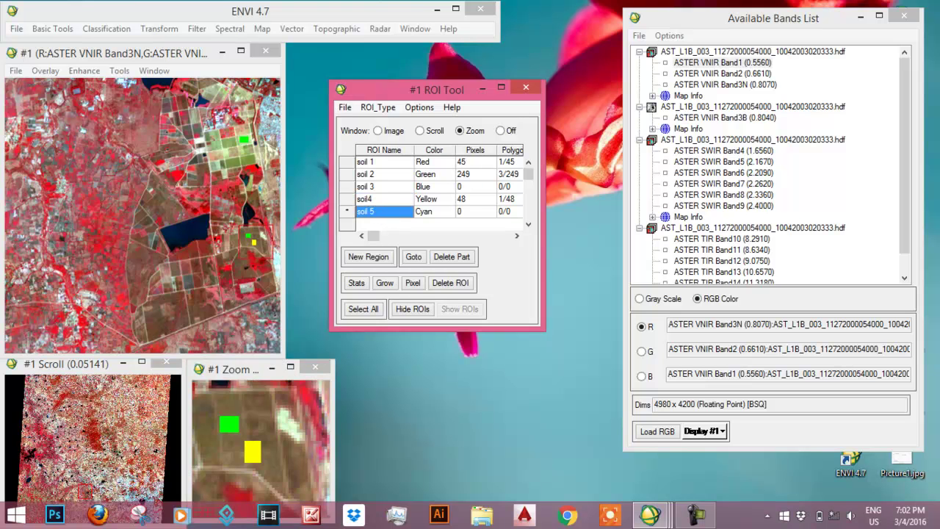
click(73, 415)
click(26, 470)
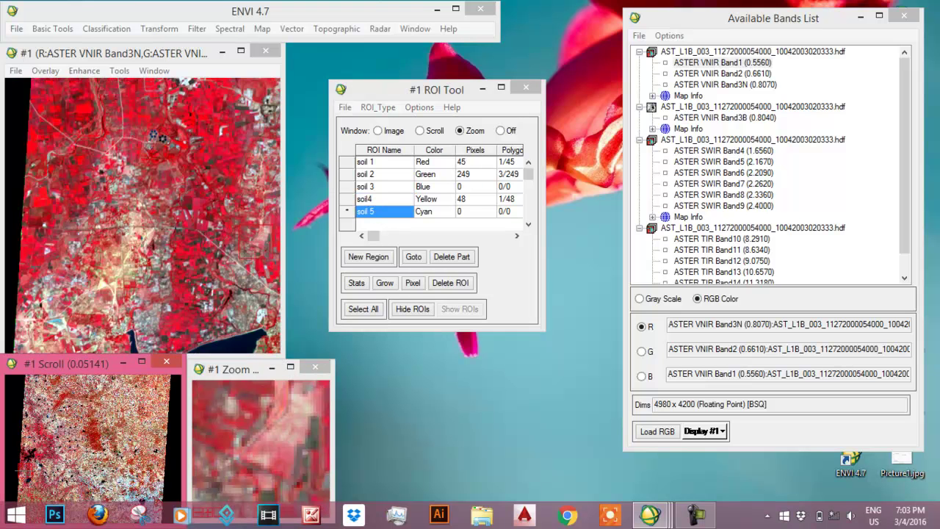
click(132, 261)
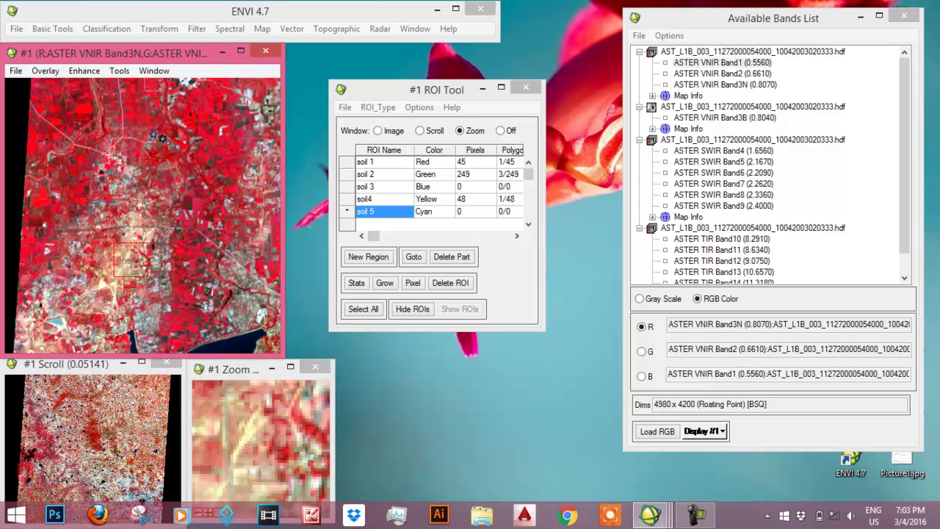
drag(236, 420, 256, 439)
right_click(250, 433)
Draw a blue 99-pixel soil 3 rectangle in the upper-right urban area.
click(393, 202)
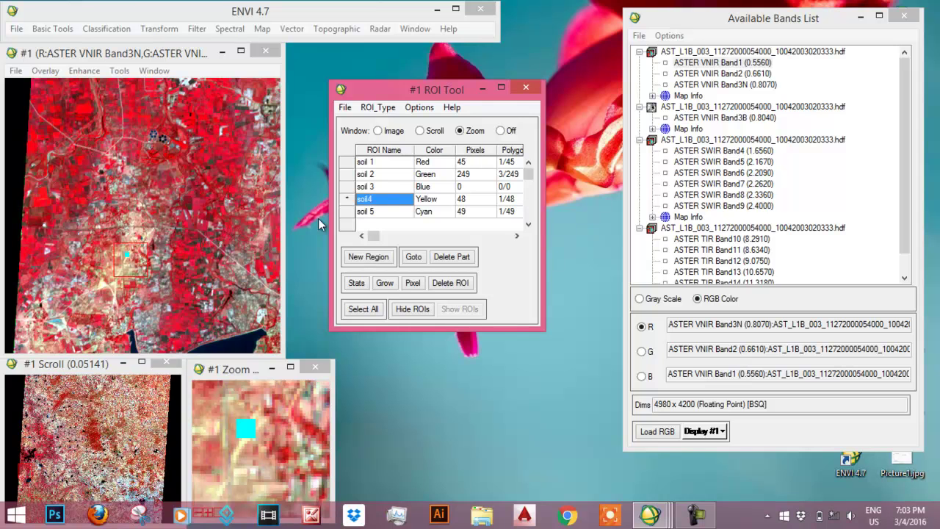
click(376, 187)
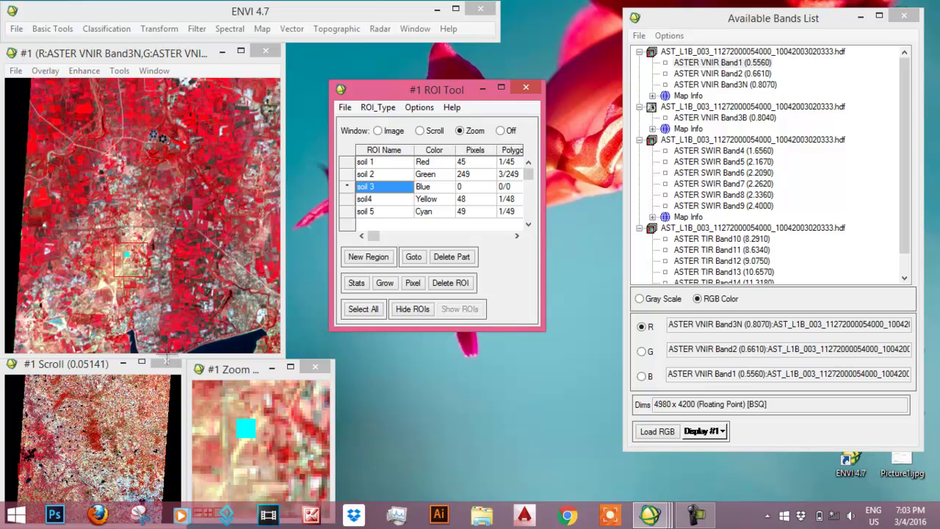
click(158, 476)
click(263, 152)
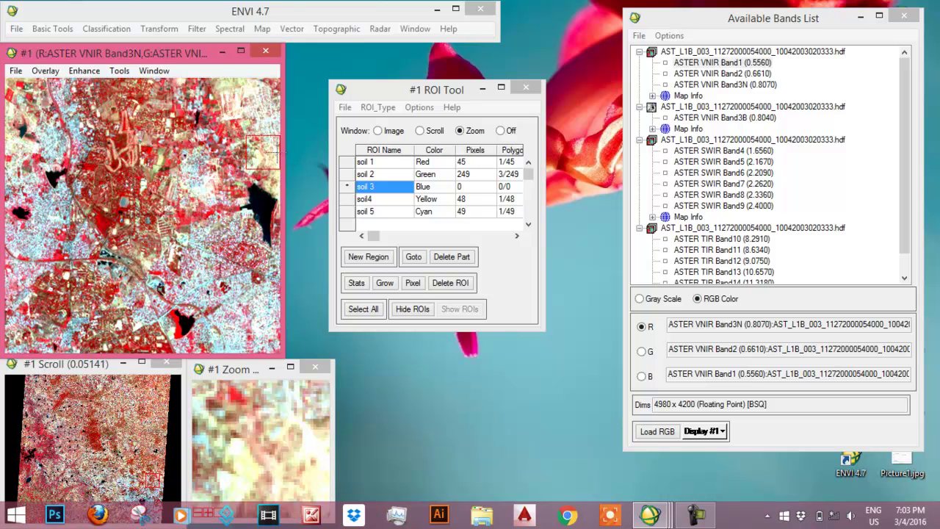
drag(283, 416, 307, 446)
right_click(308, 445)
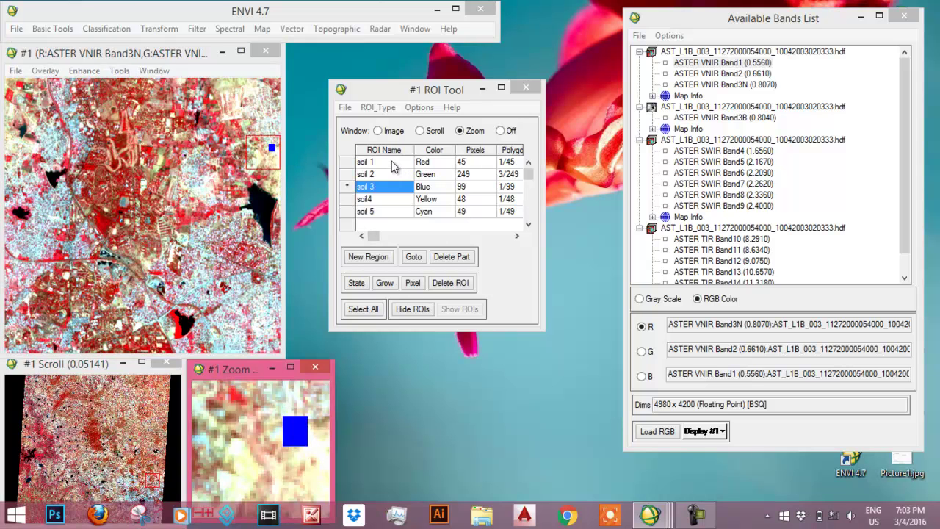
Use Goto on soil 1 through soil 5 in turn, ending on soil 5's cyan square.
click(391, 167)
click(422, 167)
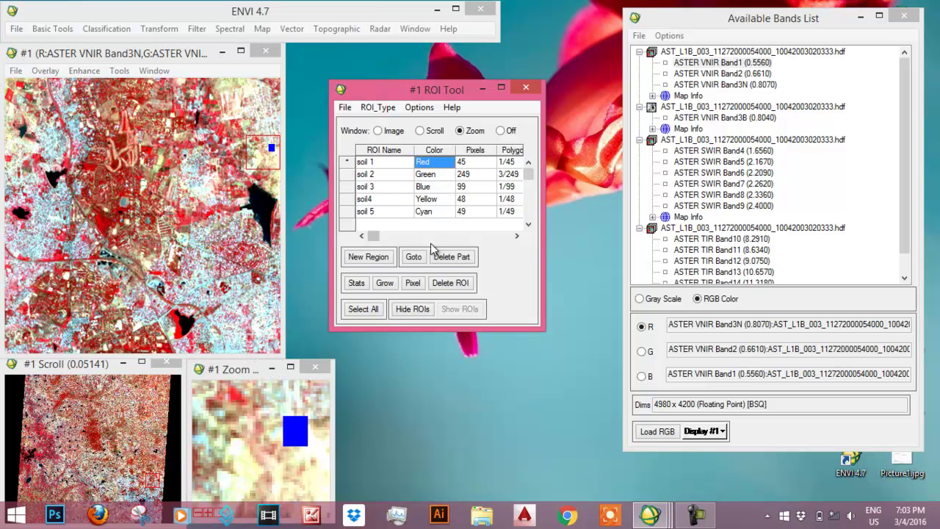
click(413, 262)
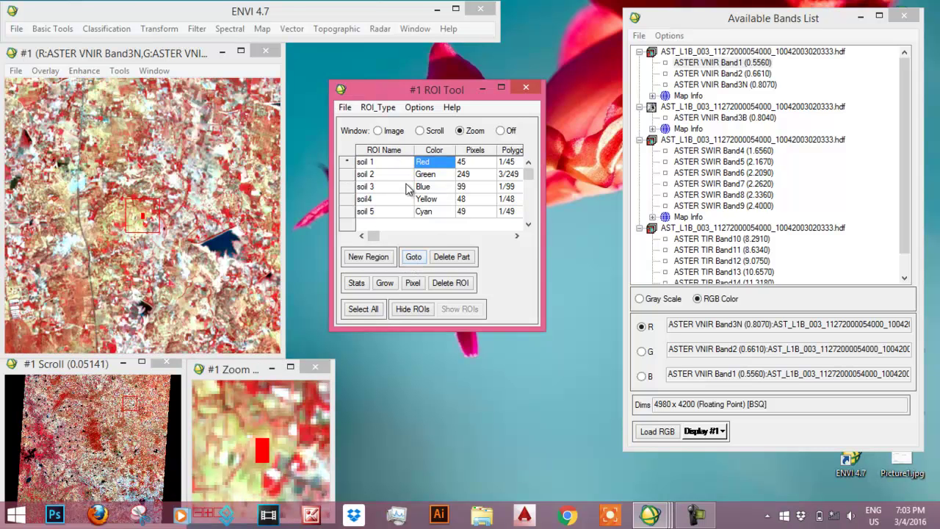
click(408, 175)
click(412, 256)
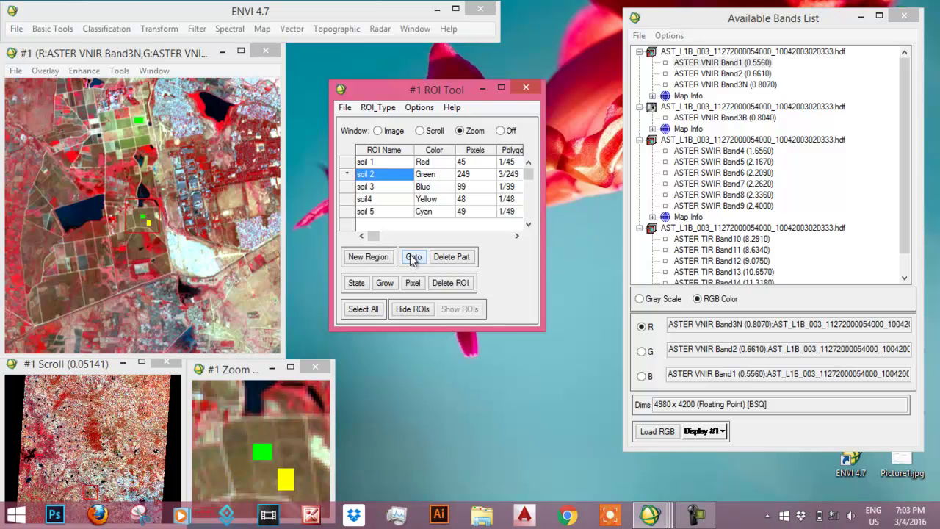
click(394, 187)
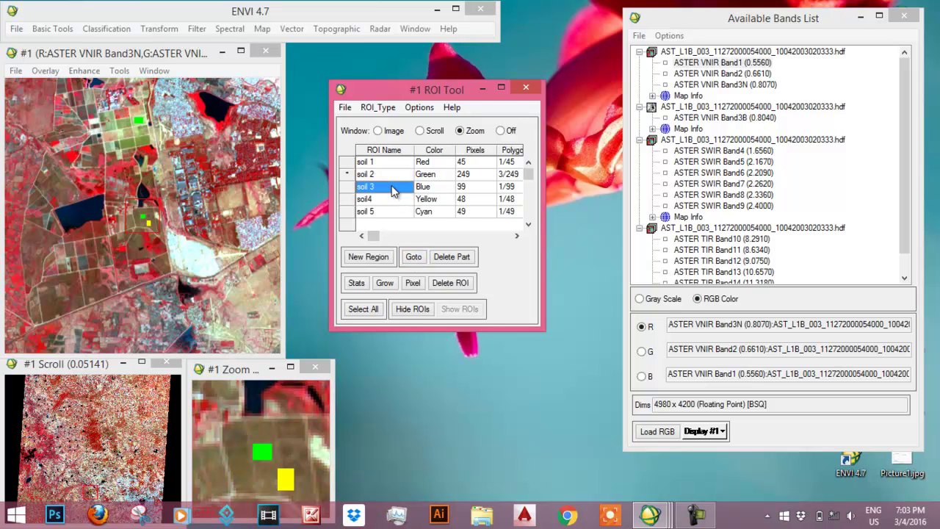
click(414, 259)
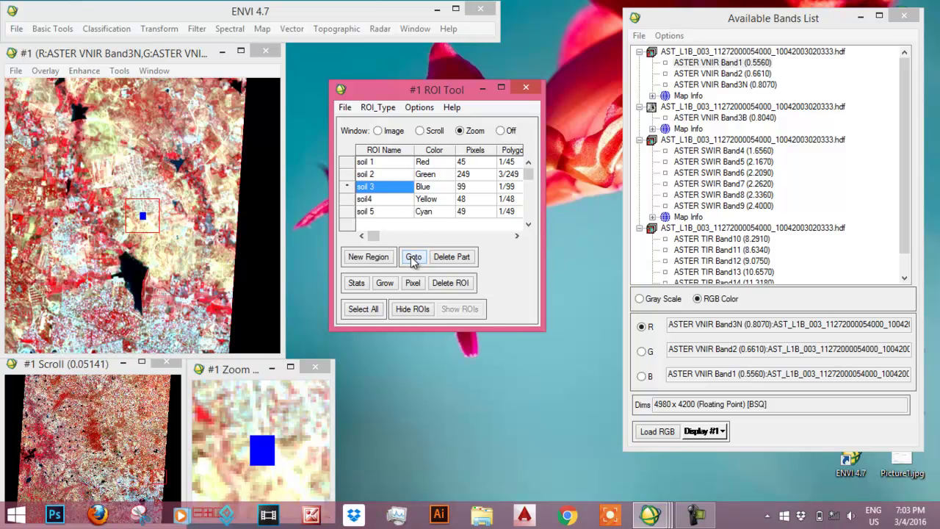
click(399, 200)
click(415, 258)
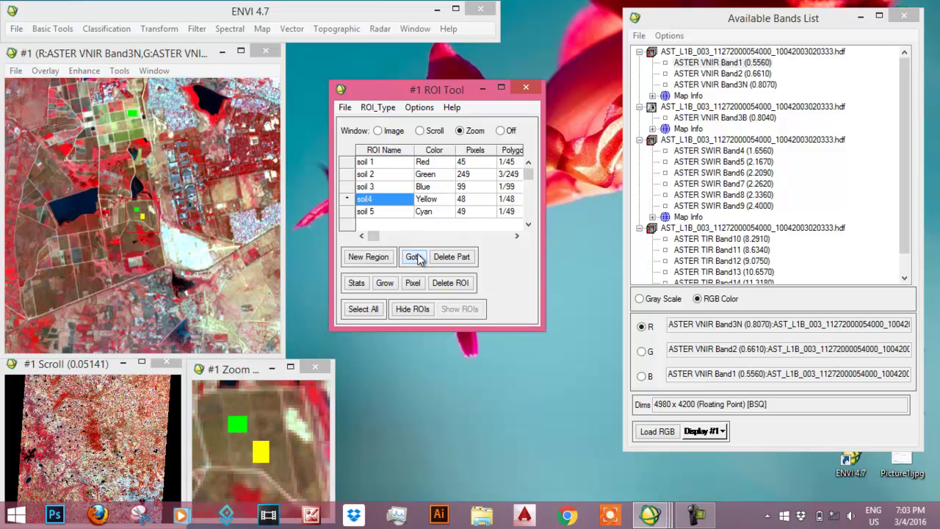
click(396, 211)
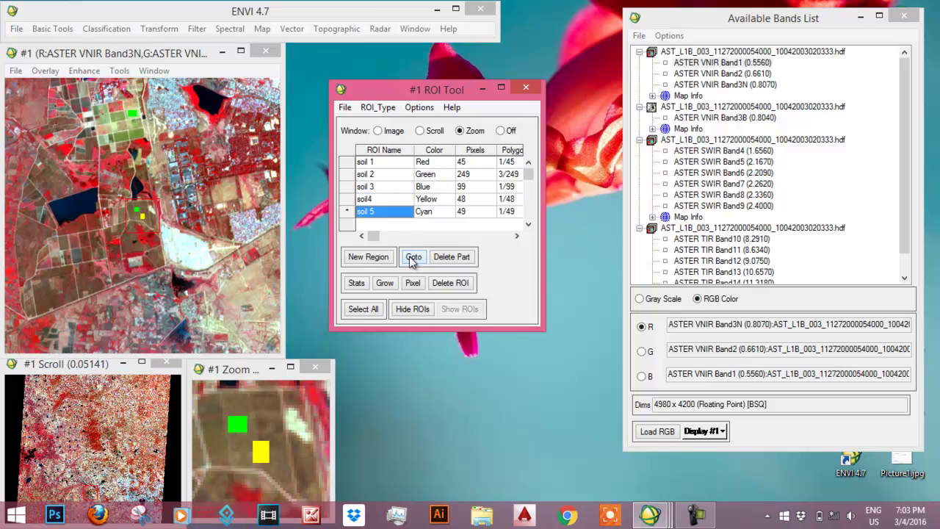
click(412, 259)
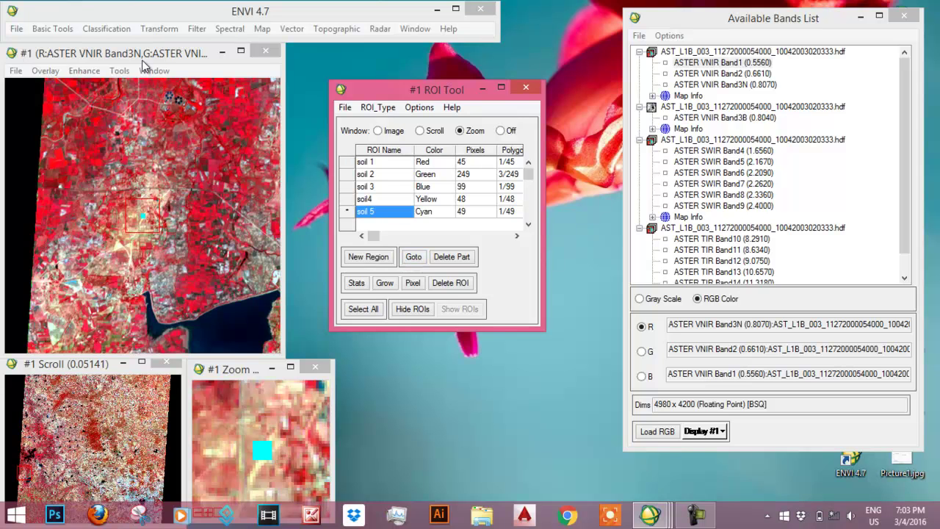
Start Endmember Collection from the Classification menu with the ASTER file as input.
click(123, 30)
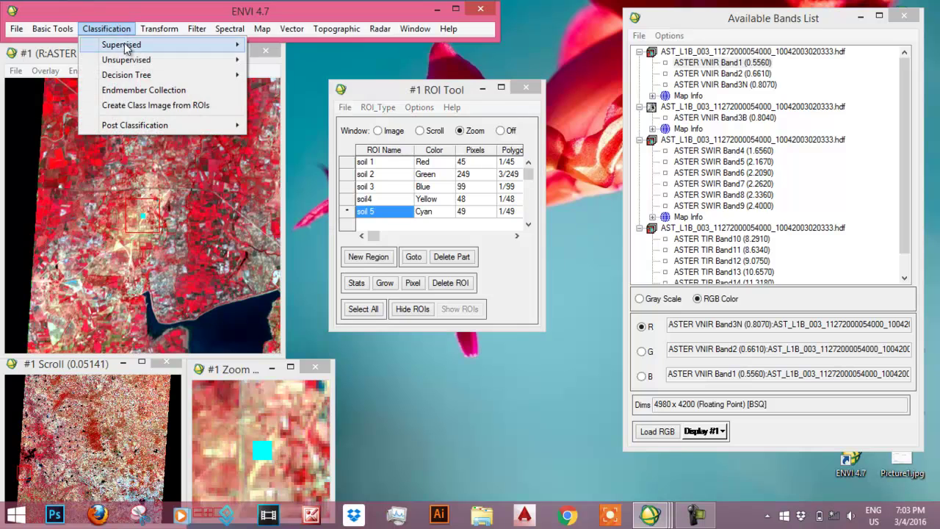
click(132, 90)
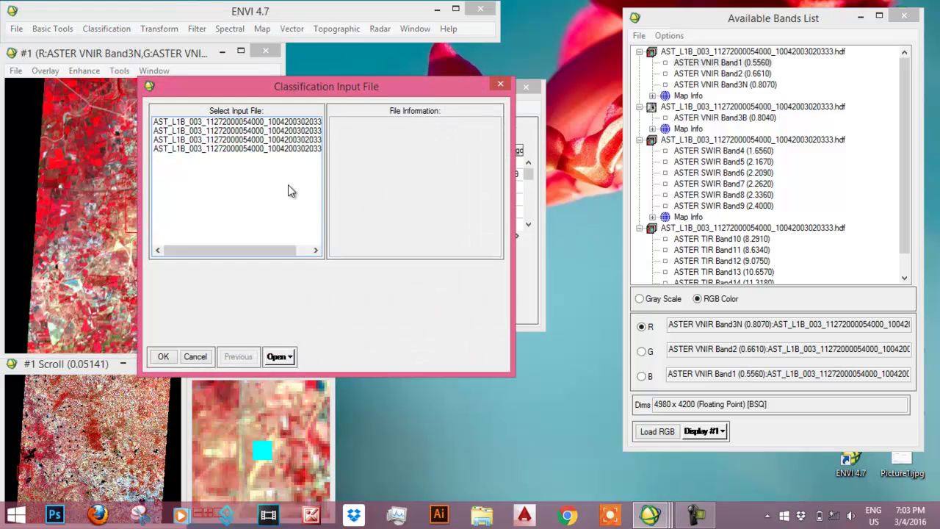
click(285, 123)
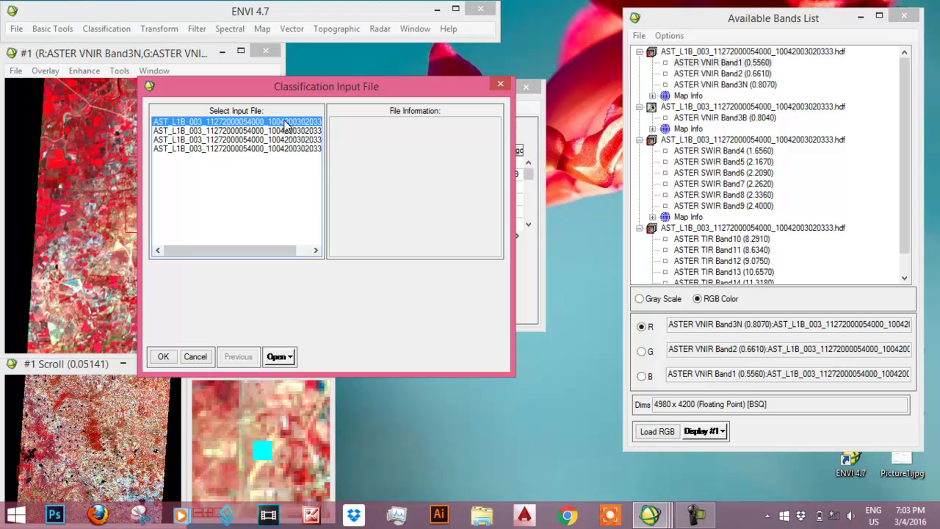
click(163, 356)
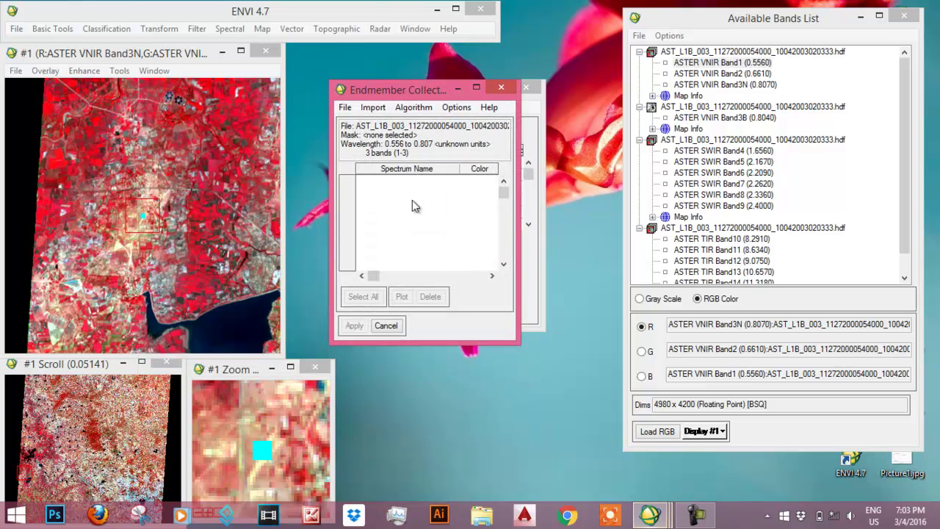
Import mean spectra from ROI/EVF, selecting all five soil regions.
click(382, 110)
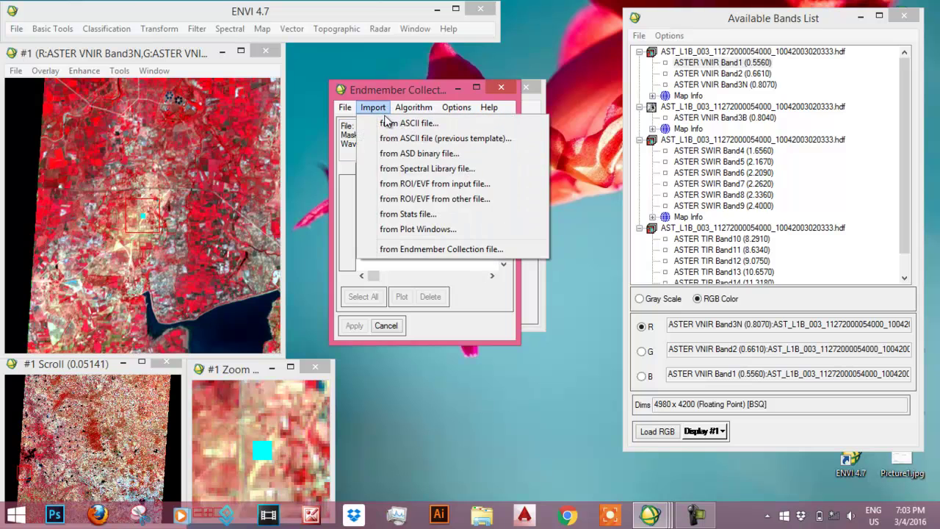
click(403, 185)
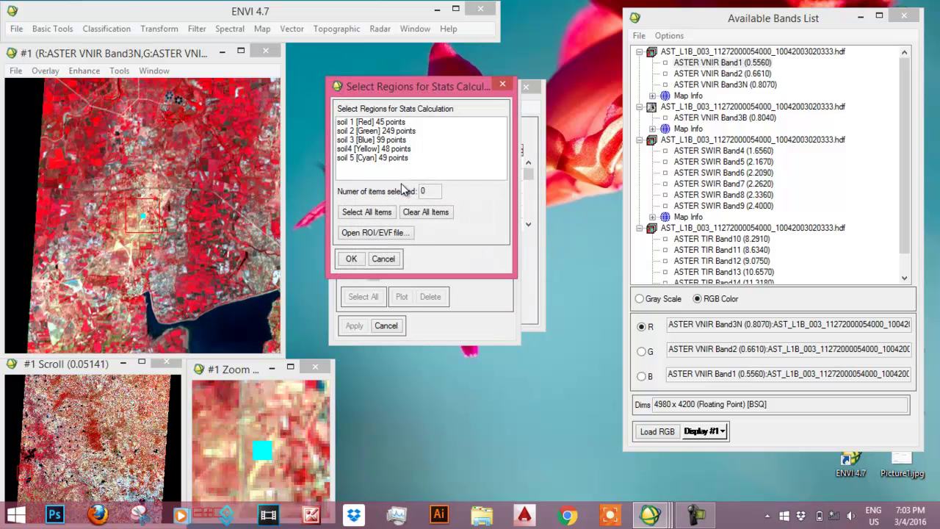
click(372, 213)
click(351, 259)
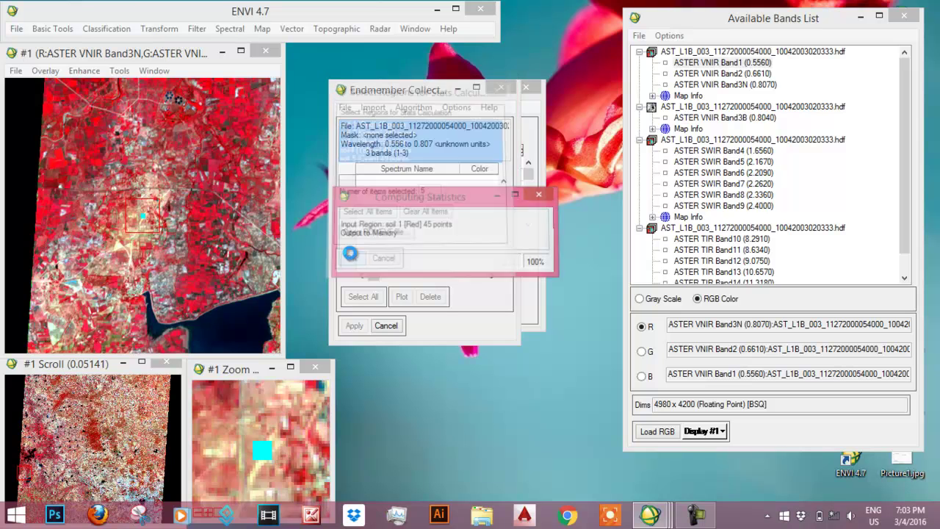
Plot the five soil endmember spectra and set the plot beside the endmember list.
click(401, 297)
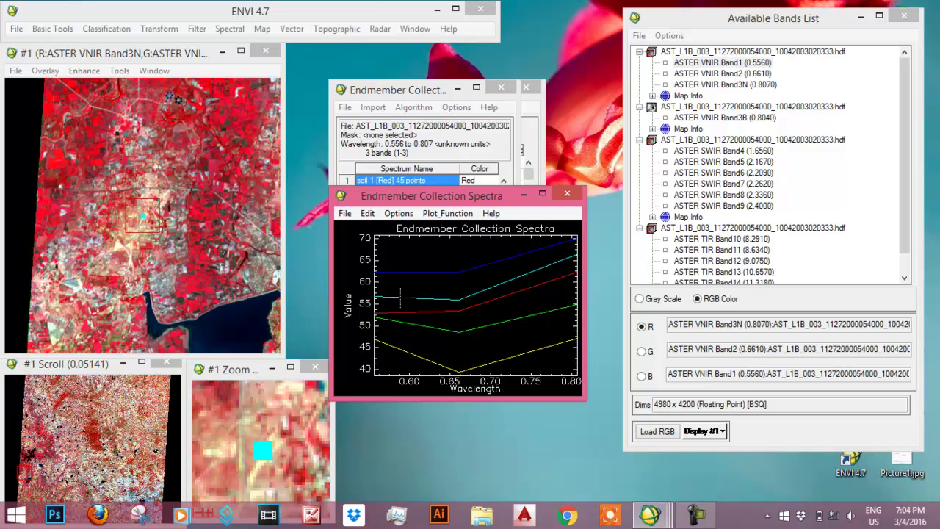
drag(415, 192, 651, 182)
click(471, 88)
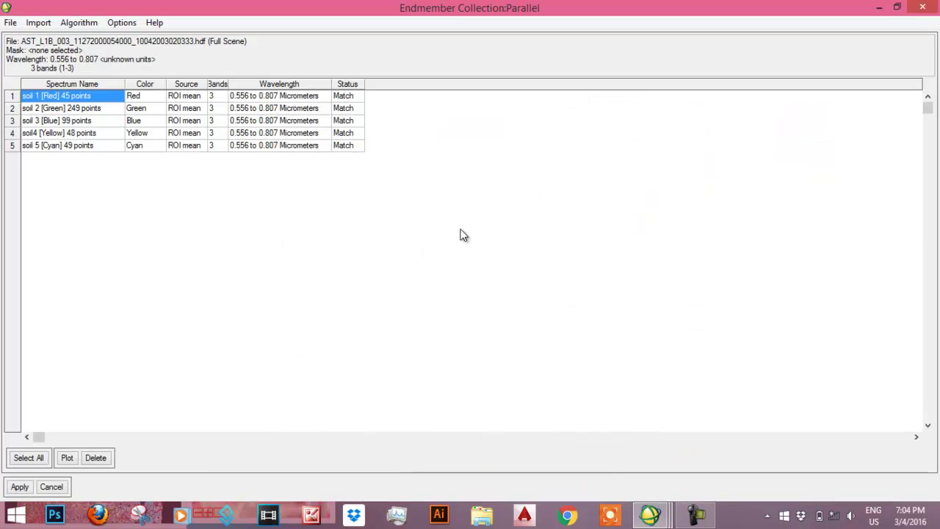
click(896, 6)
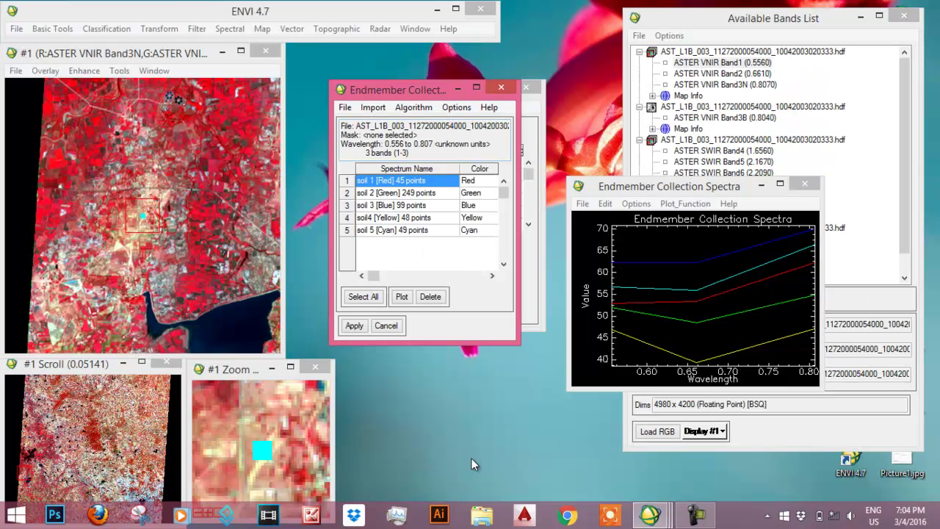
Move the Endmember Collection window aside and jump the views to soil 3, soil4, then soil 5.
drag(387, 85, 426, 291)
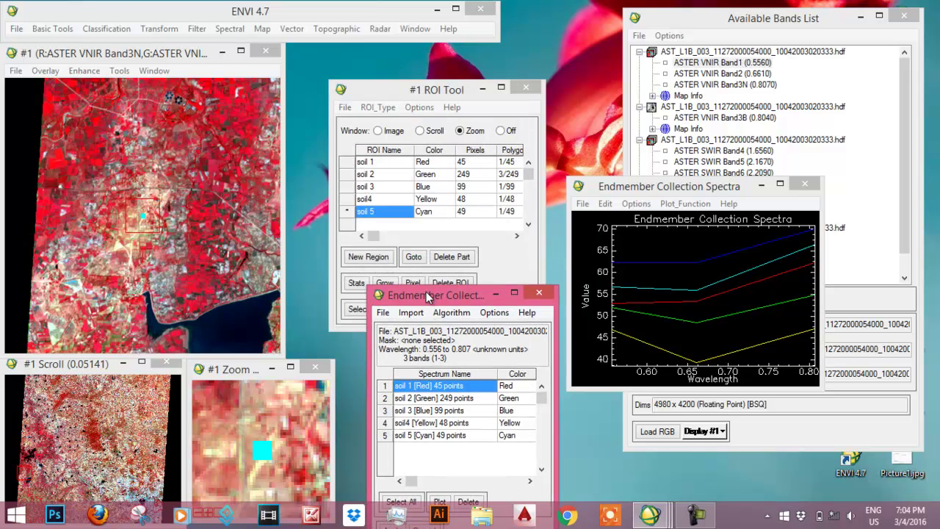
click(423, 188)
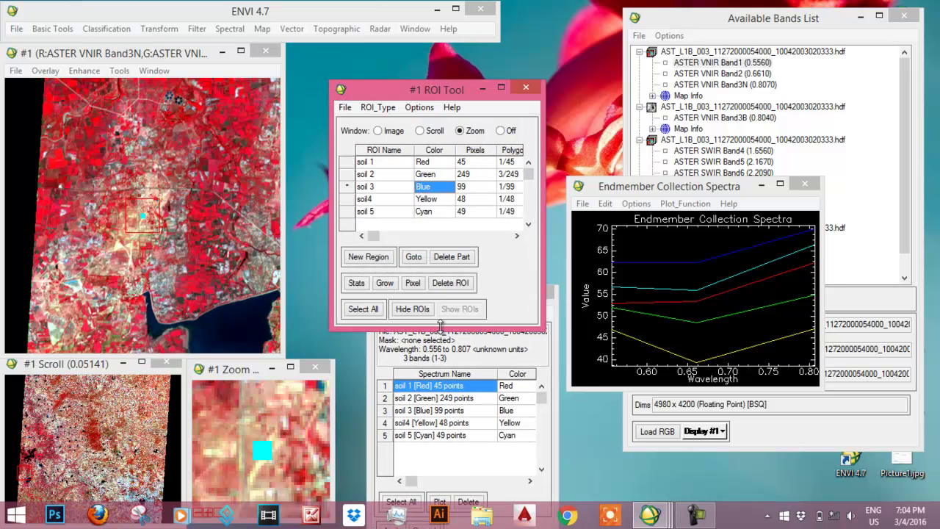
click(414, 257)
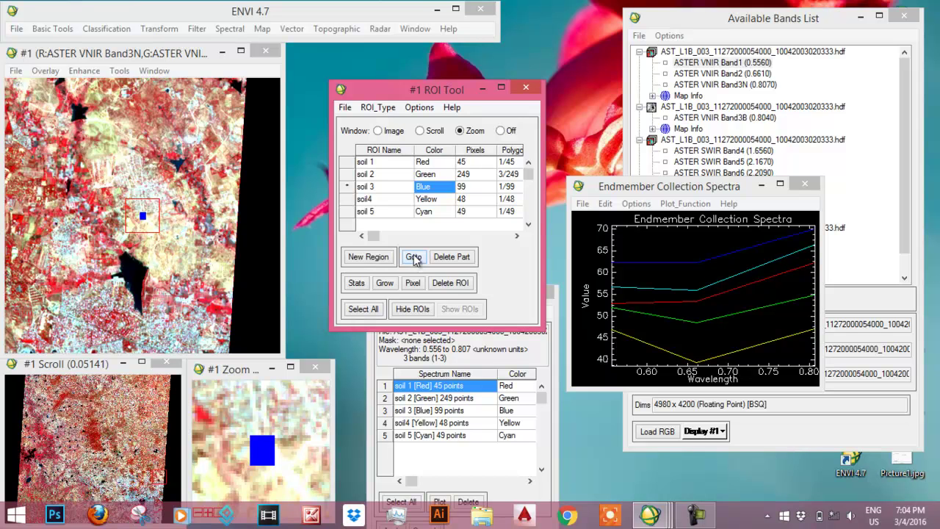
click(432, 201)
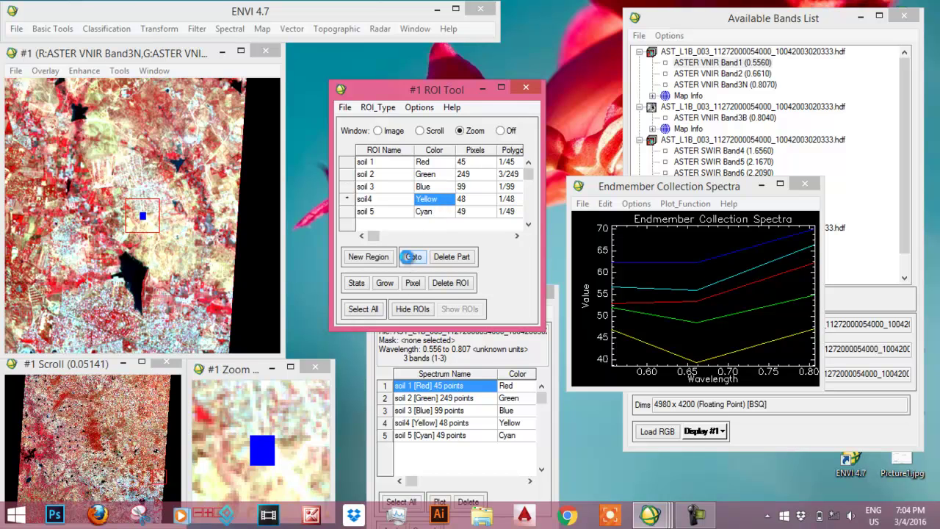
click(413, 256)
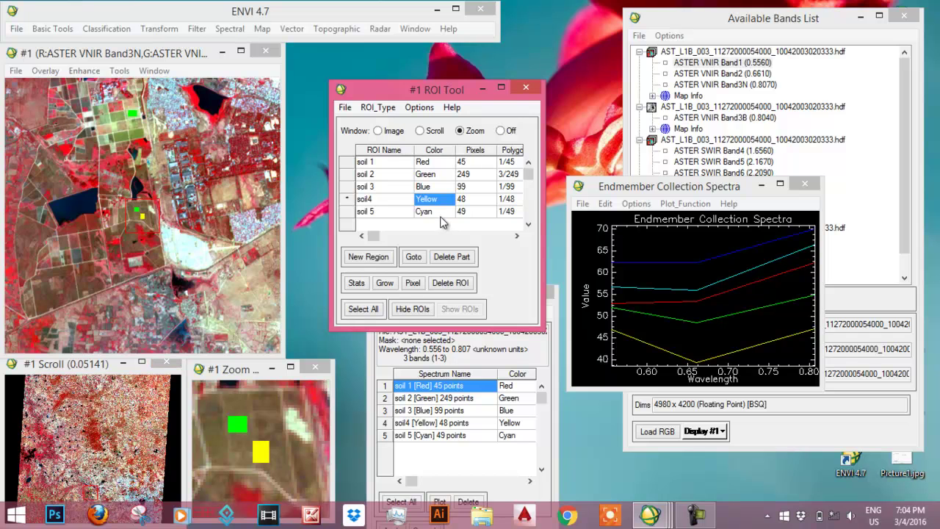
click(412, 261)
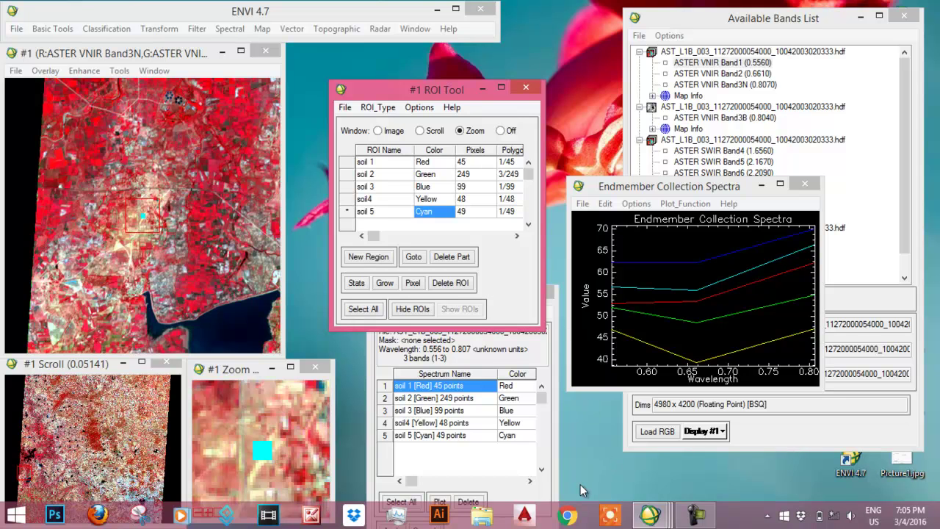
Pause the Camtasia screen recording from its taskbar controls.
click(695, 514)
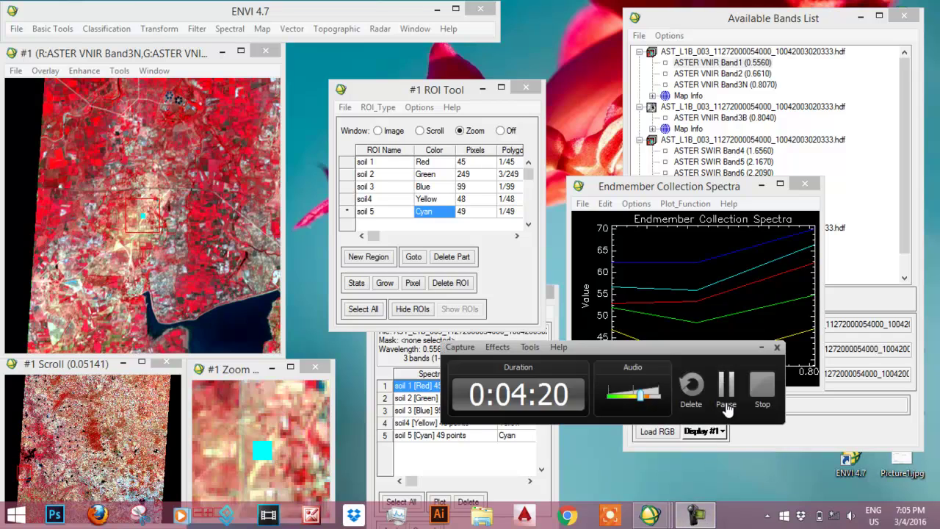
click(725, 383)
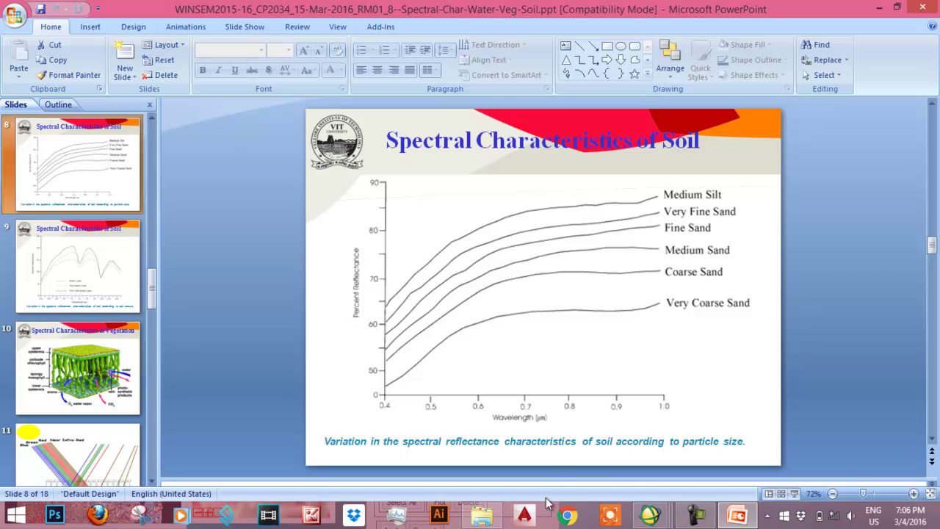
Overlay the Endmember Collection Spectra plot on slide 8, then display slide 9 on soil texture.
mouse_move(649, 514)
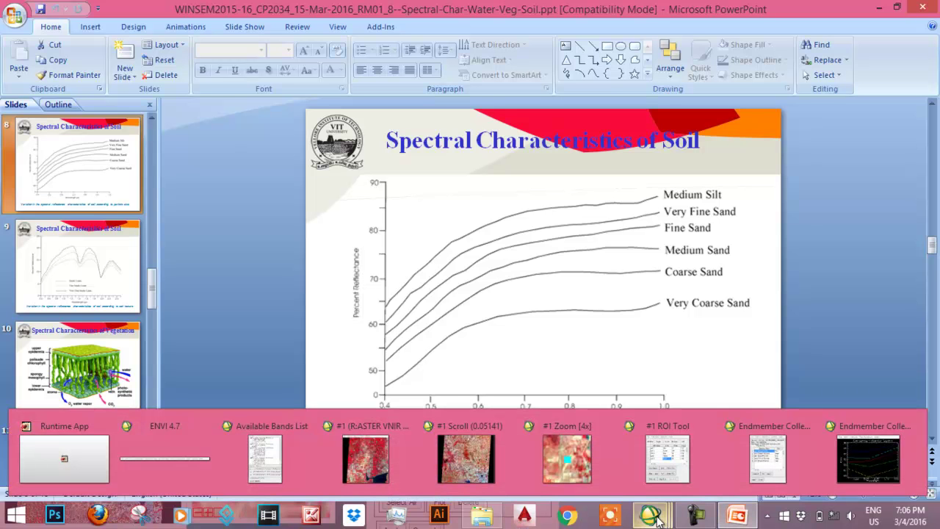
click(839, 461)
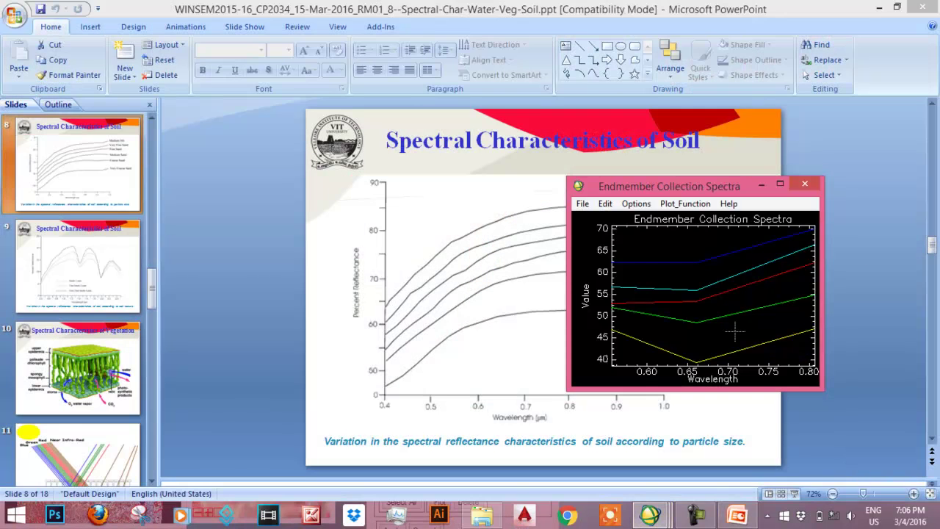
drag(683, 189, 354, 153)
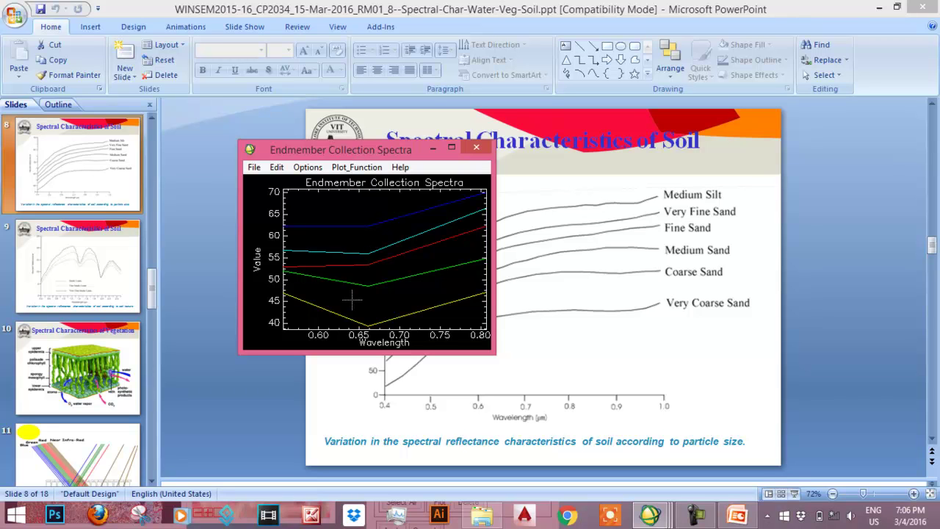
click(81, 265)
click(80, 265)
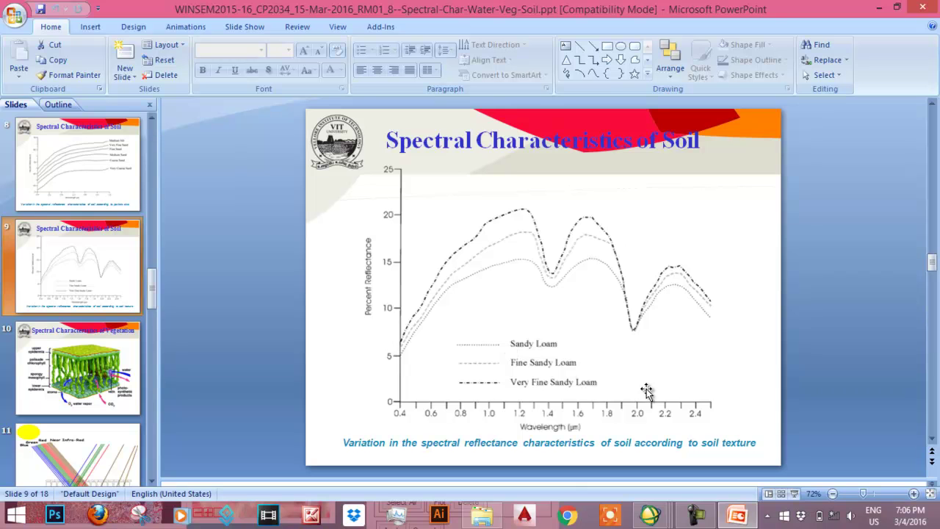
Move the Endmember Collection Spectra plot left over the slide, then display slide 7 on soil moisture.
mouse_move(668, 506)
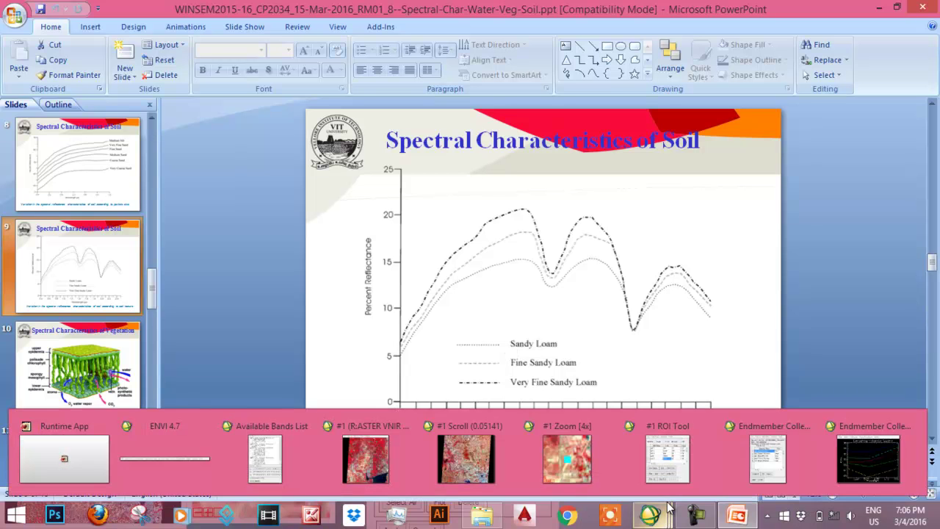
click(873, 464)
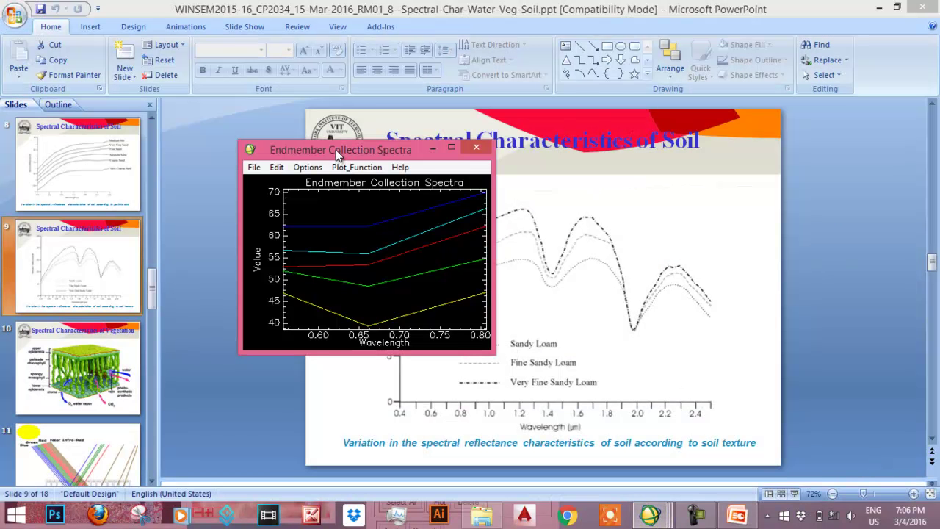
drag(333, 149, 207, 148)
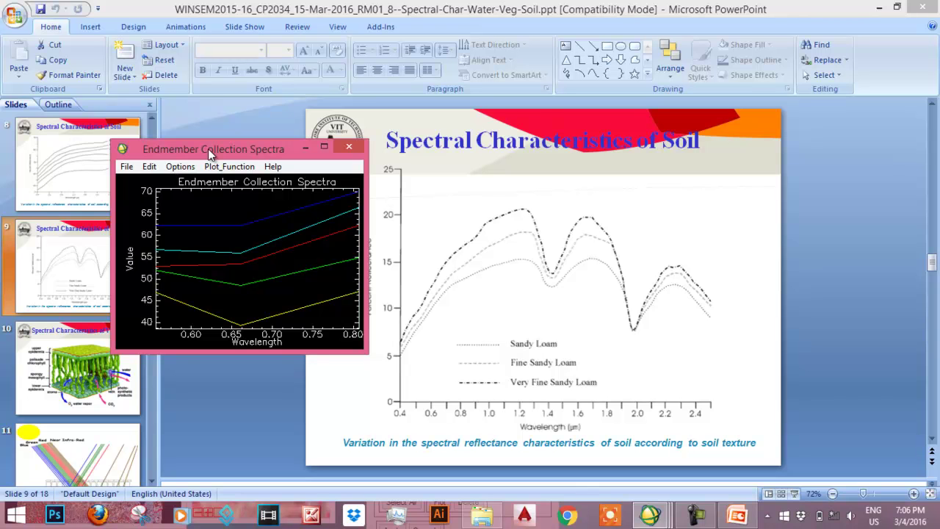
click(153, 114)
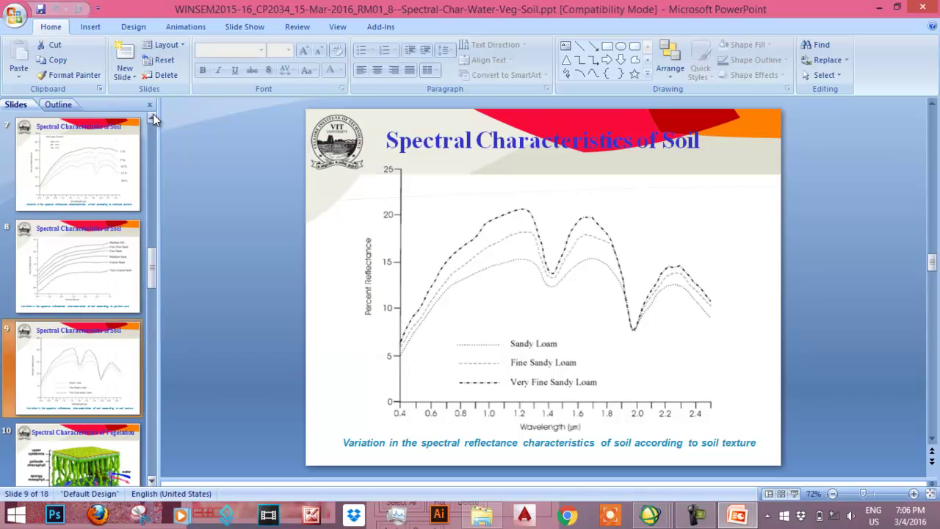
click(109, 161)
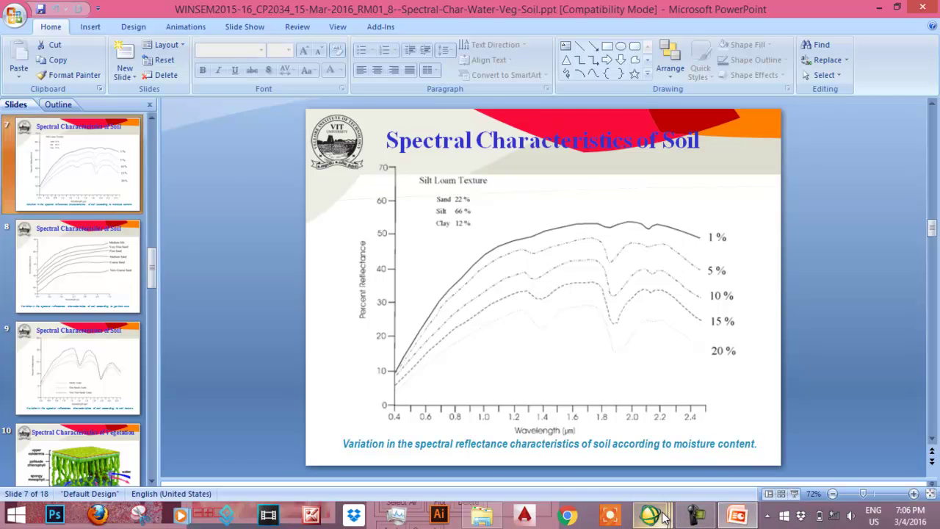
mouse_move(665, 518)
click(875, 464)
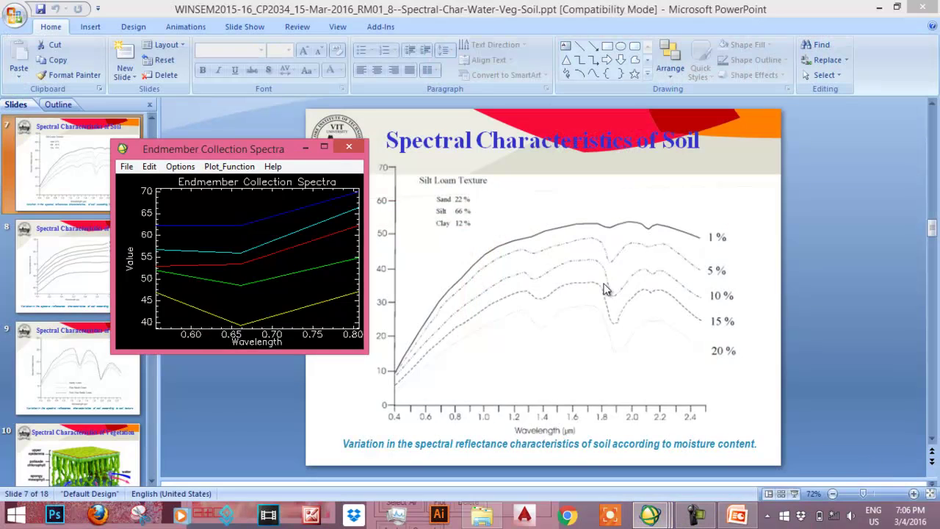
drag(217, 144, 190, 185)
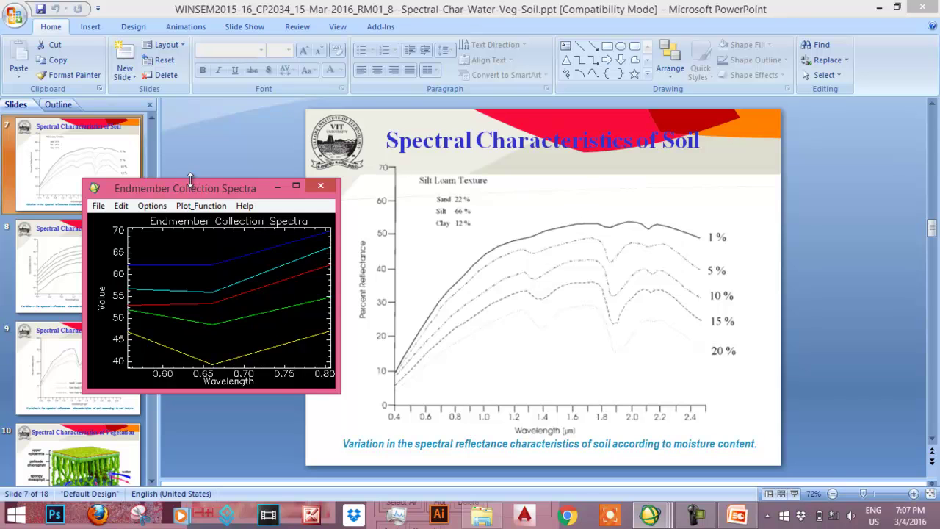
drag(190, 178, 189, 97)
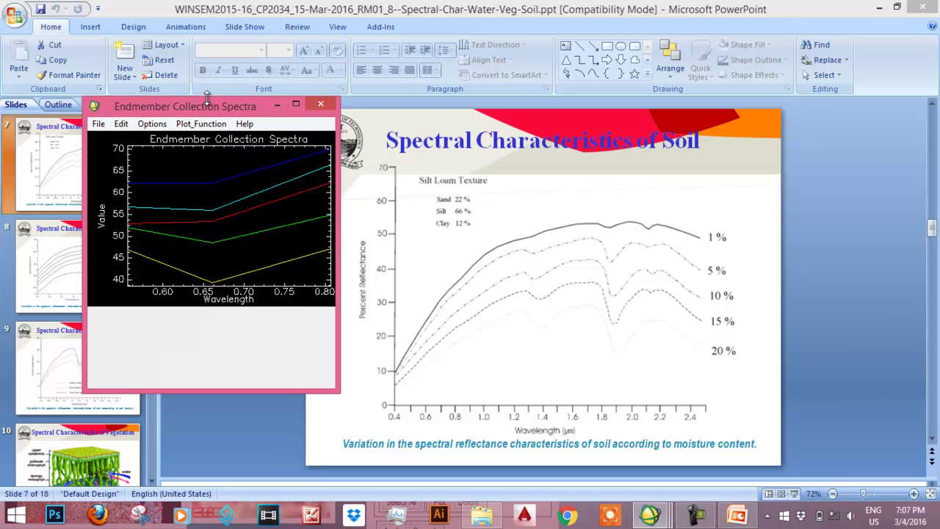
click(342, 230)
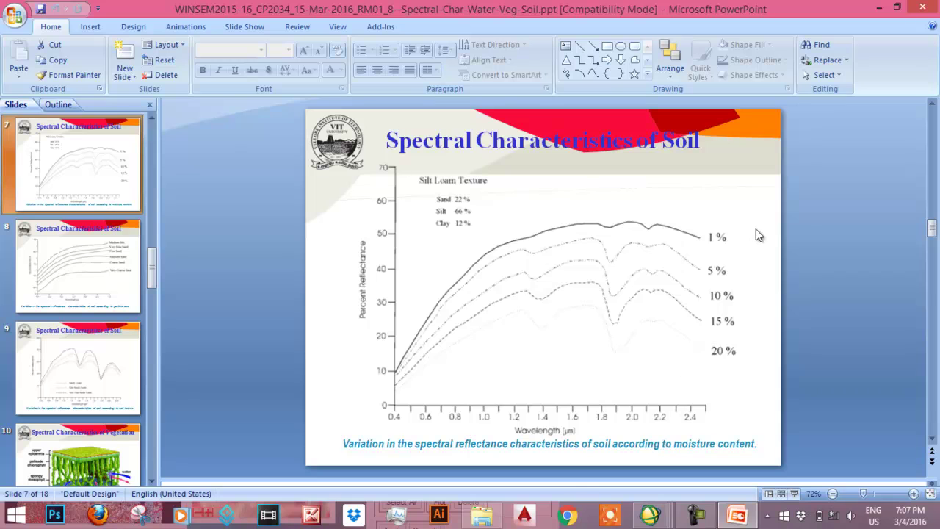